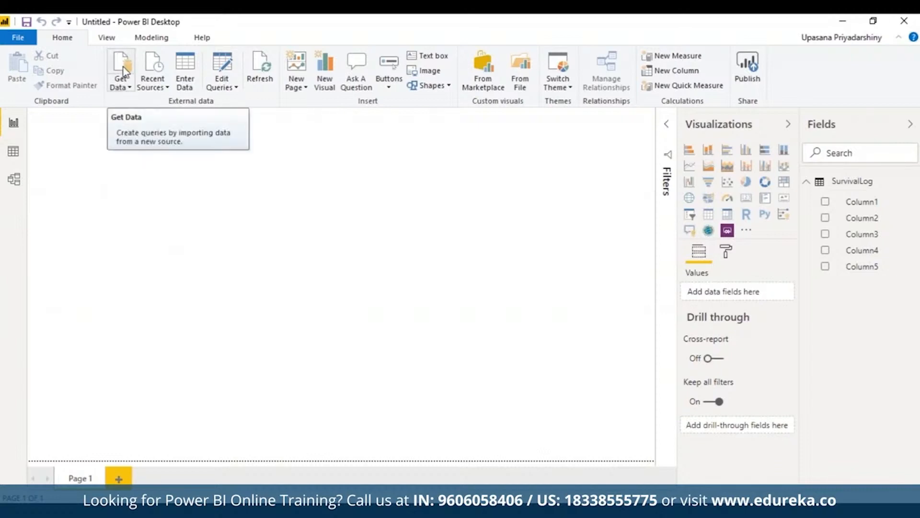
# - Create a blank query from the Other category of data sources
pyautogui.click(123, 67)
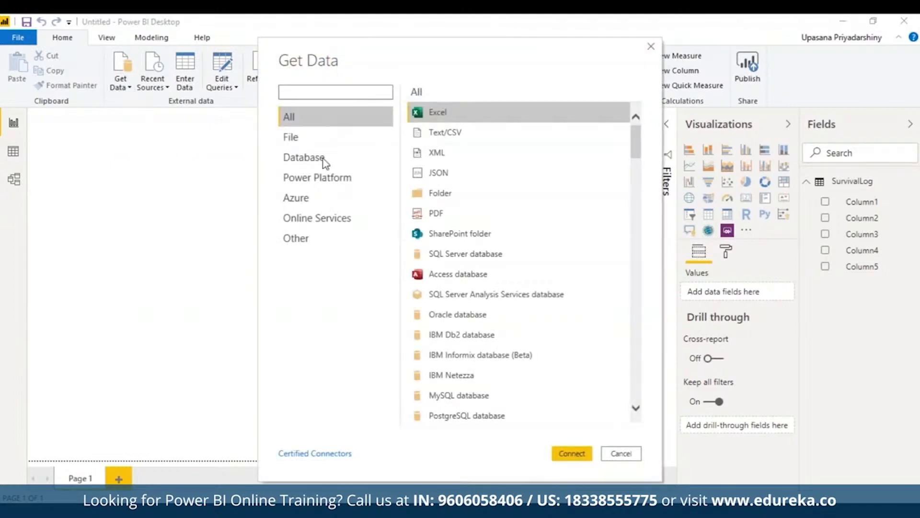
pyautogui.click(310, 239)
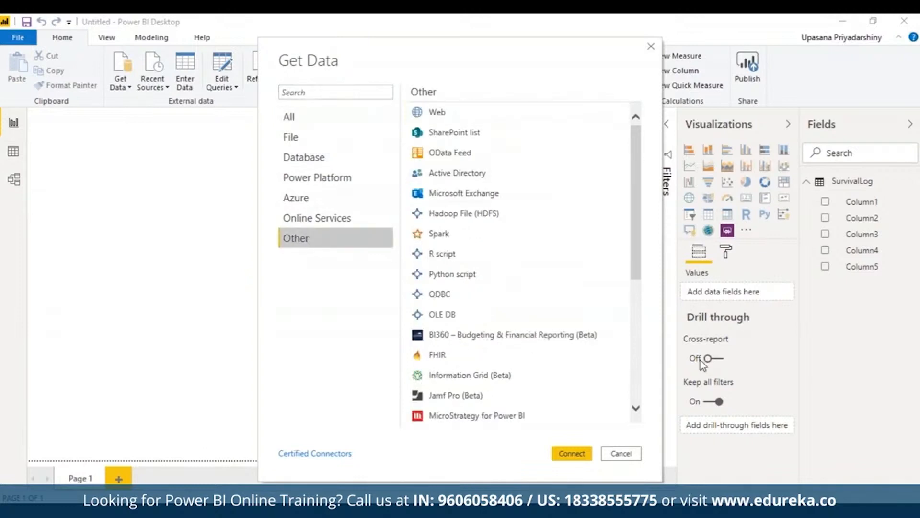
pyautogui.moveTo(635, 251); pyautogui.dragTo(651, 374)
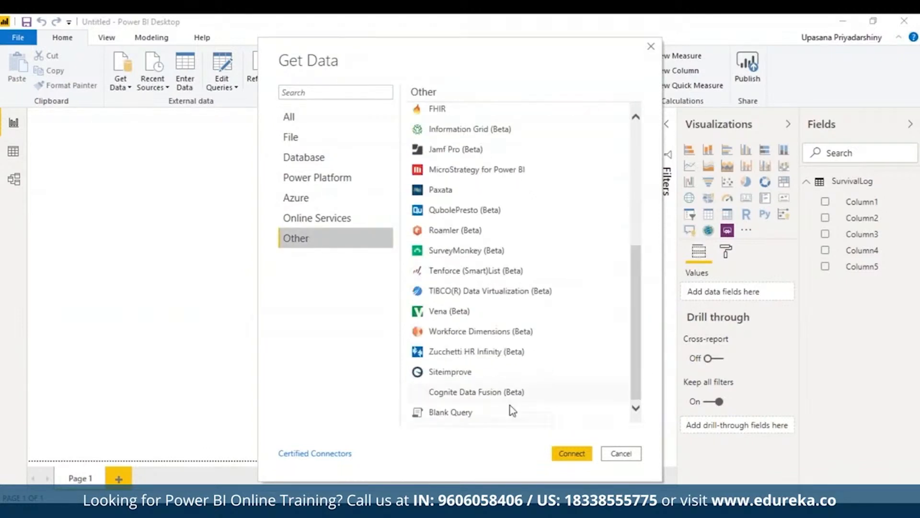
pyautogui.click(459, 413)
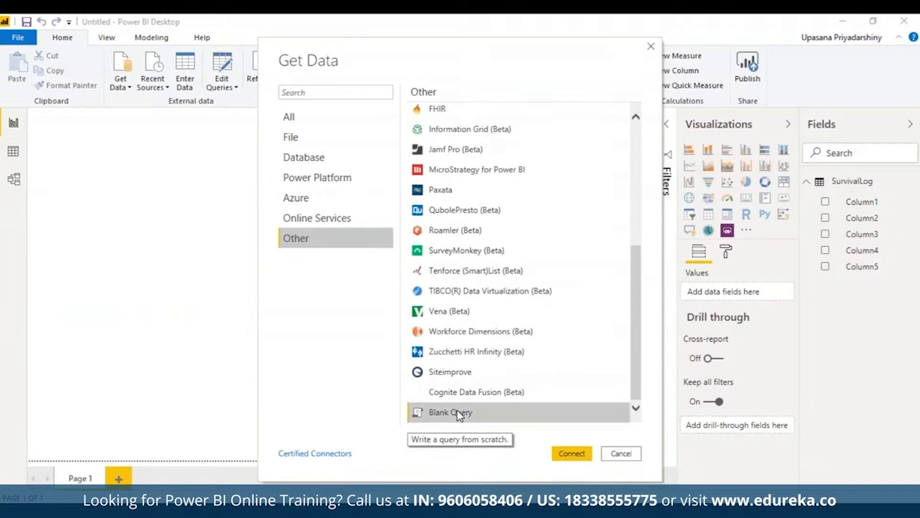
pyautogui.doubleClick(459, 413)
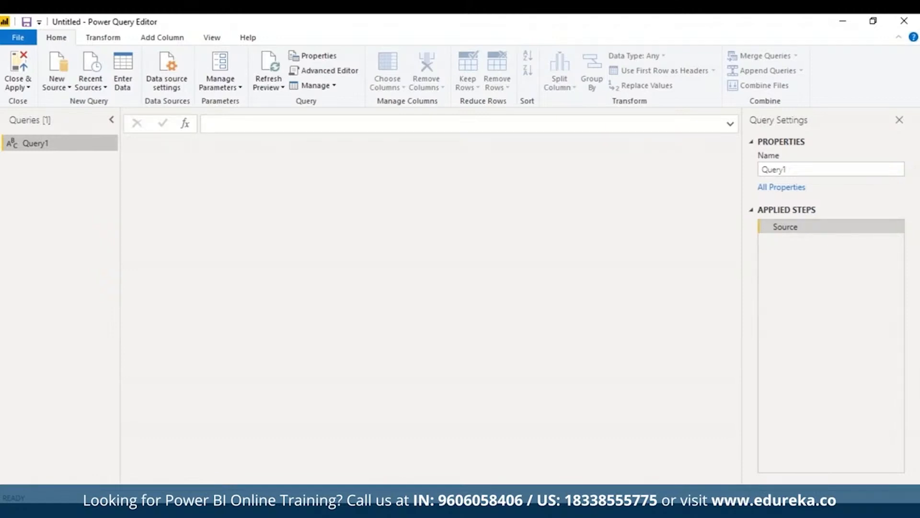
# - Rename the new query to SurvivalLog and check the name in its query properties
pyautogui.rightClick(97, 146)
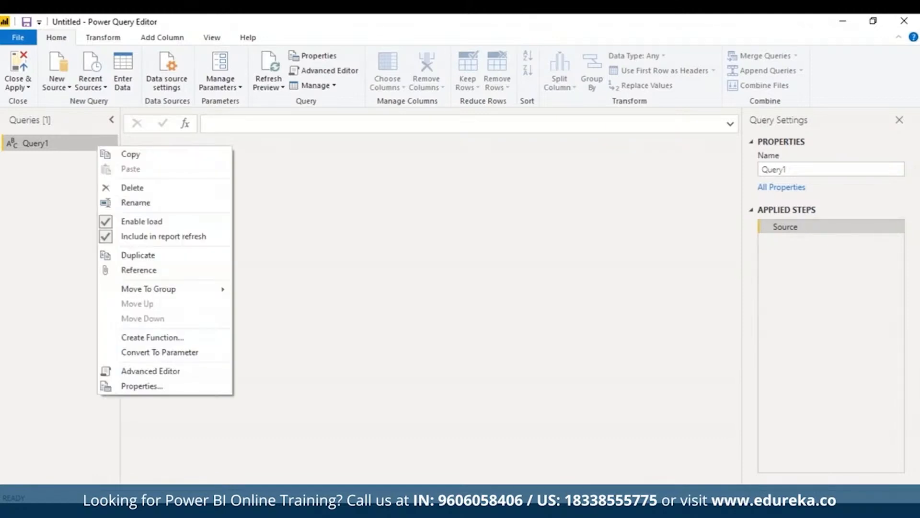
pyautogui.click(213, 207)
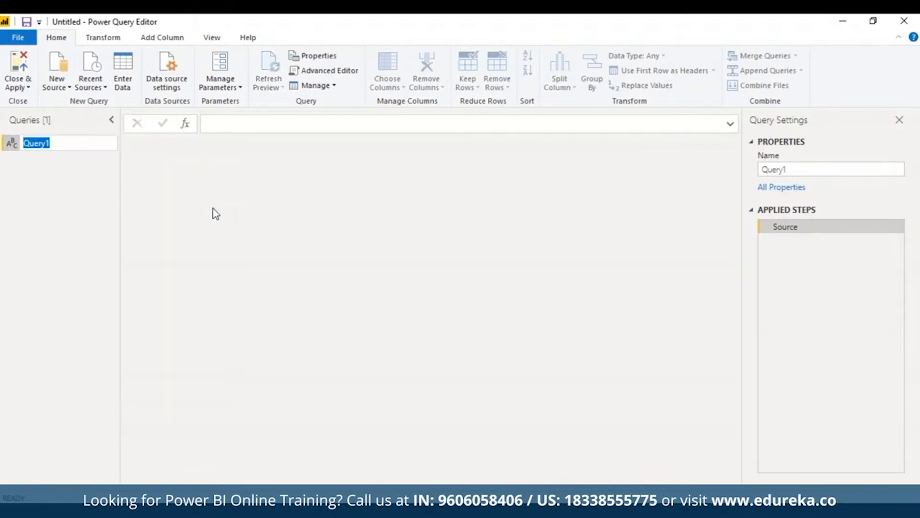
pyautogui.write('SurvivalLog')
pyautogui.press('Return')
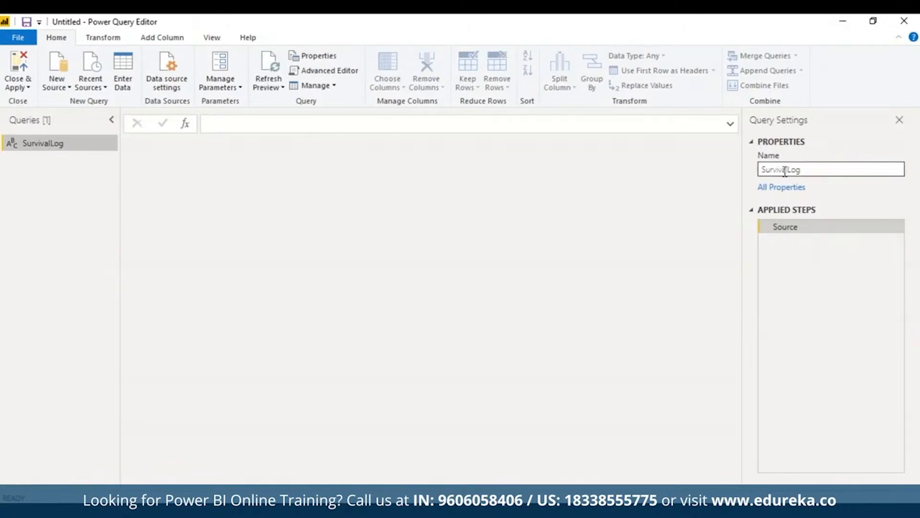
pyautogui.moveTo(761, 170); pyautogui.dragTo(799, 170)
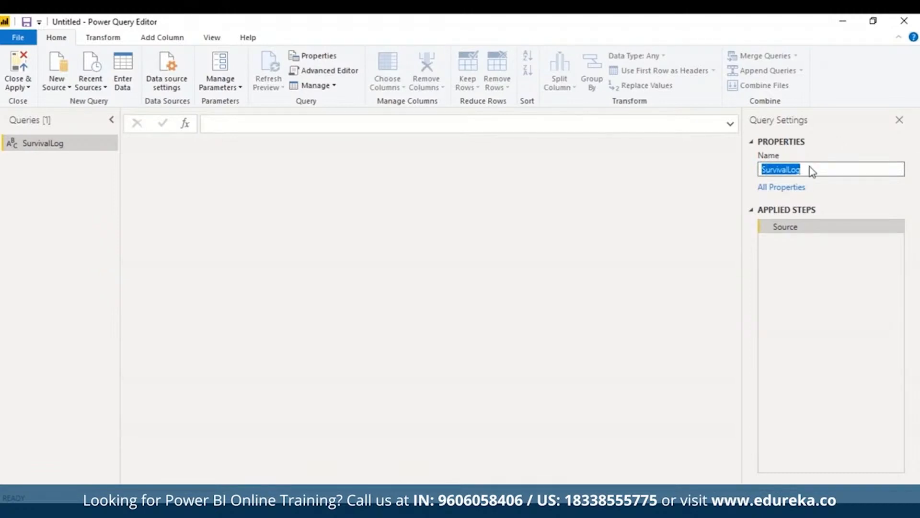
pyautogui.click(666, 183)
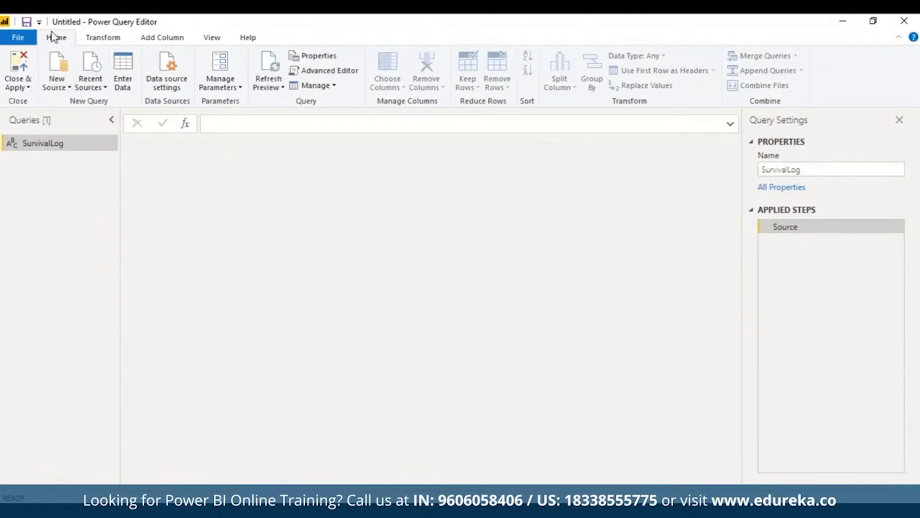
# - Open the SurvivalLog query's code in the Advanced Editor and examine its default Source assignment and in clause
pyautogui.click(211, 38)
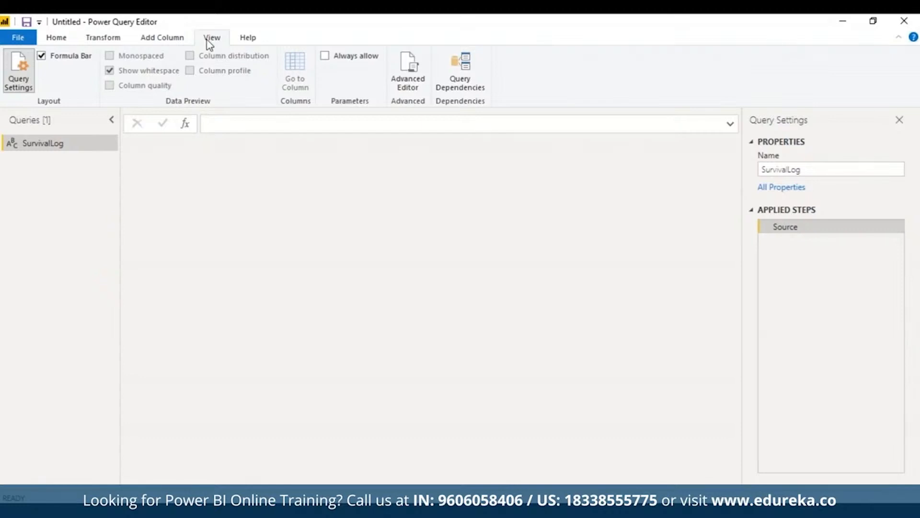
pyautogui.click(408, 72)
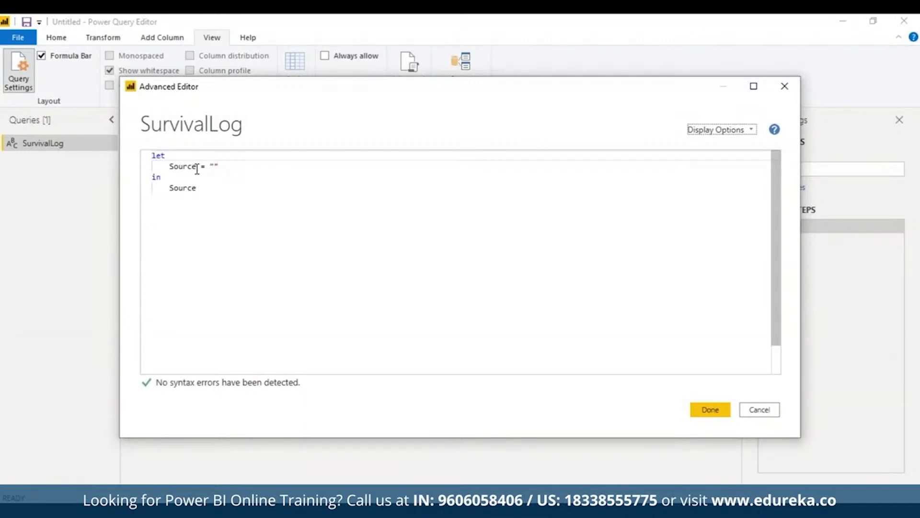
pyautogui.moveTo(220, 167); pyautogui.dragTo(209, 166)
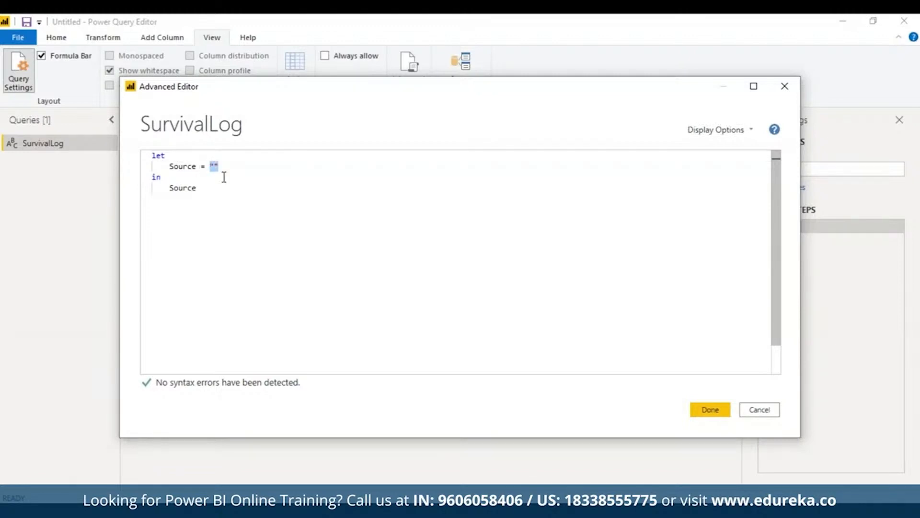
pyautogui.click(241, 187)
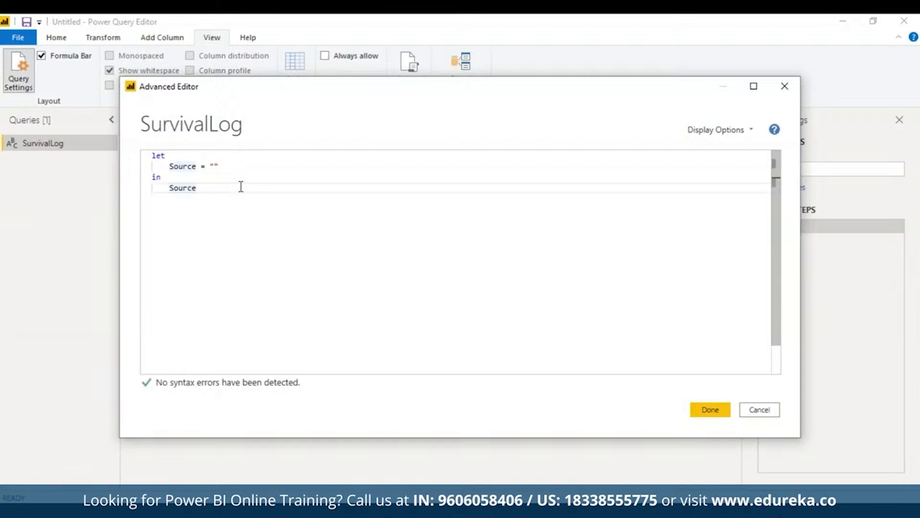
pyautogui.moveTo(181, 188)
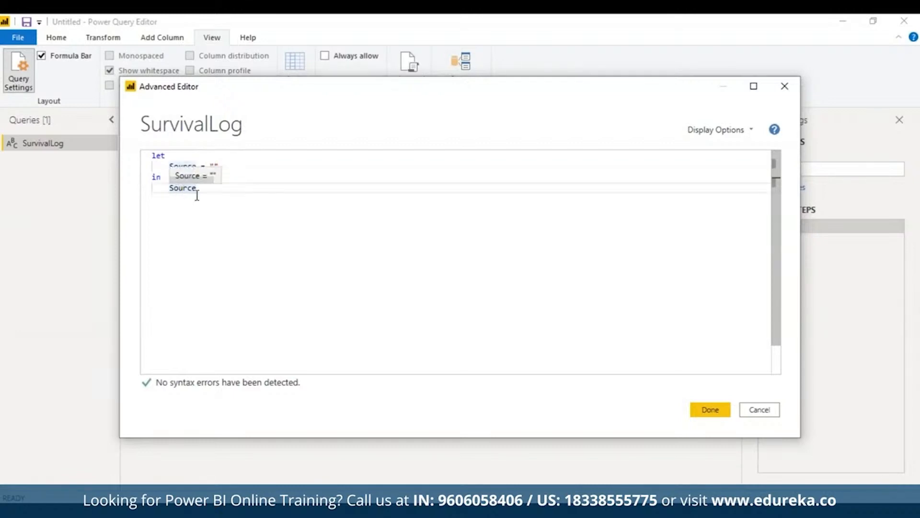
pyautogui.moveTo(196, 189); pyautogui.dragTo(165, 189)
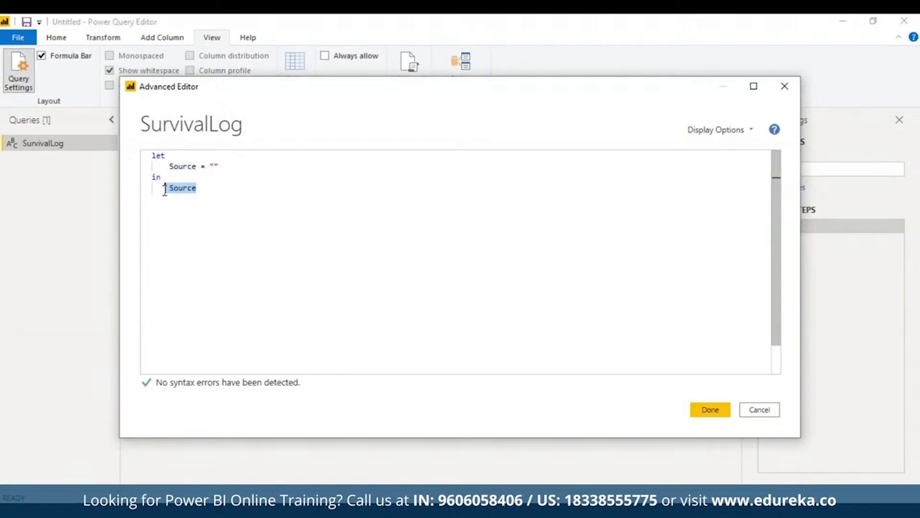
pyautogui.click(226, 237)
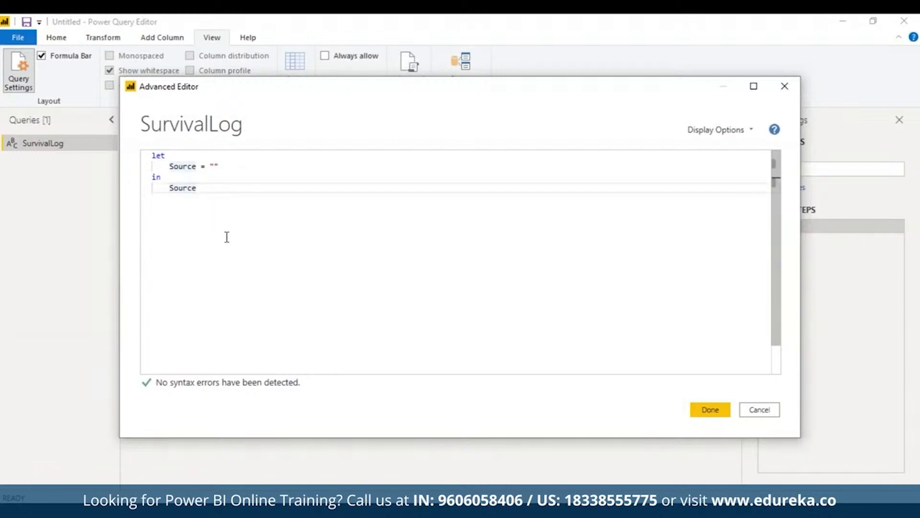
# - Replace the default code with a GetPassengers Csv.Document expression reading C:\DataFiles\titanic.csv, comma delimiter, encoding 1252, with the in clause on its own line
pyautogui.moveTo(511, 92); pyautogui.dragTo(442, 93)
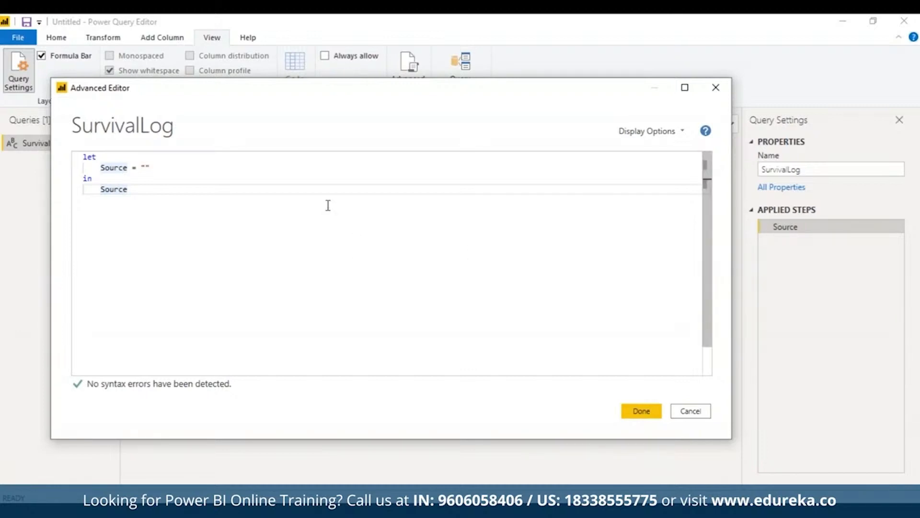
pyautogui.moveTo(337, 222); pyautogui.dragTo(80, 160)
pyautogui.write('let GetPassengers = Csv.Document(File.Contents("C:\\DataFiles\\titanic.csv"),     [Delimiter=",", Encoding=1252]) in GetPassengers')
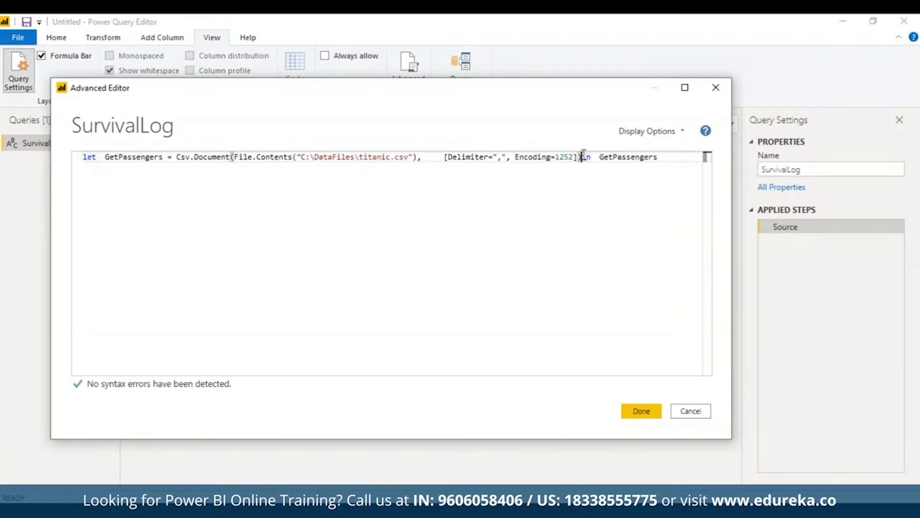
pyautogui.click(582, 156)
pyautogui.press('Return')
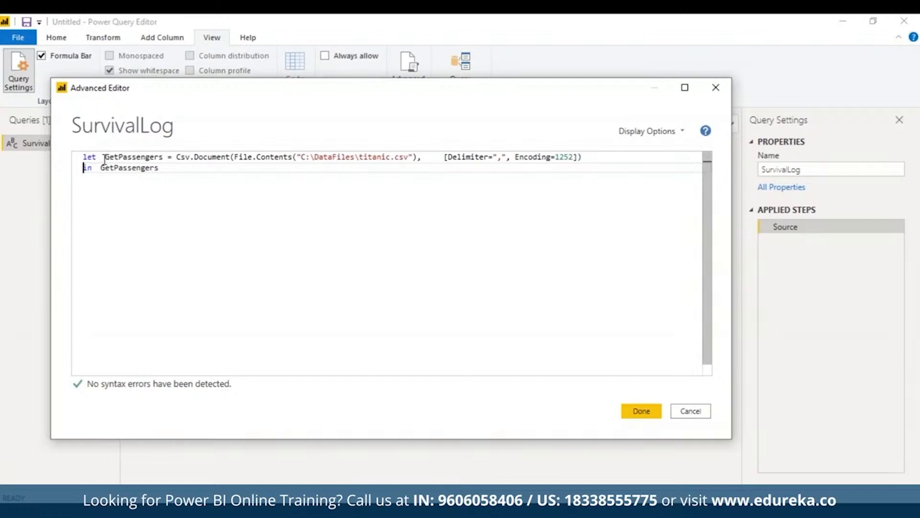
# - Review the expression's GetPassengers variable, Csv.Document and File.Contents functions, file path, delimiter and encoding, and commit the code to the query
pyautogui.moveTo(105, 156); pyautogui.dragTo(158, 158)
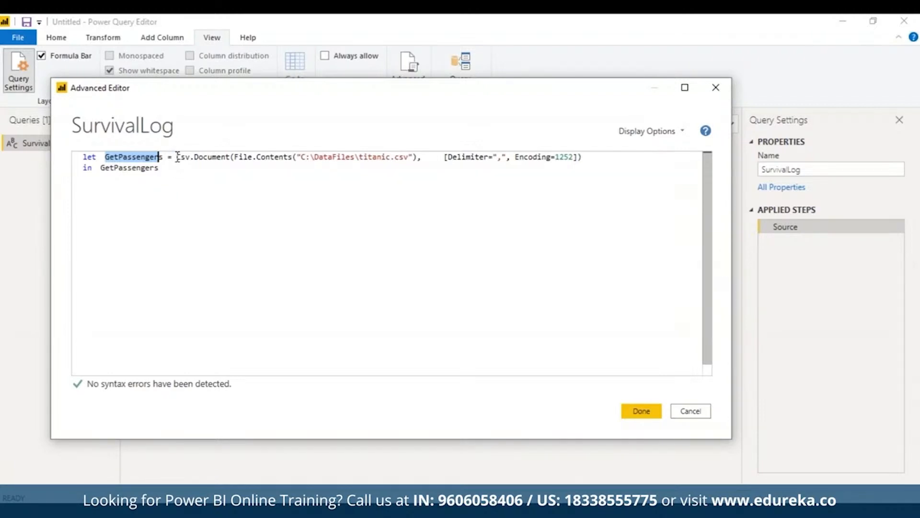
pyautogui.moveTo(177, 157); pyautogui.dragTo(232, 154)
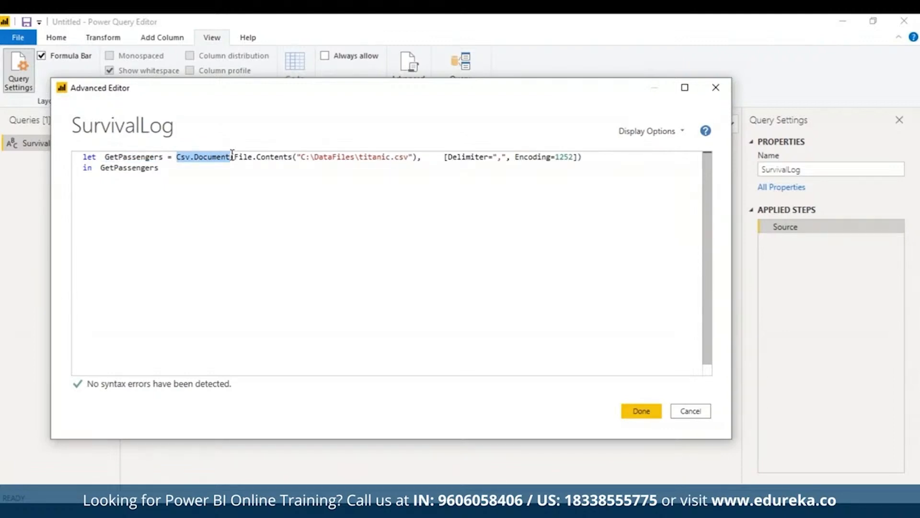
pyautogui.moveTo(228, 156)
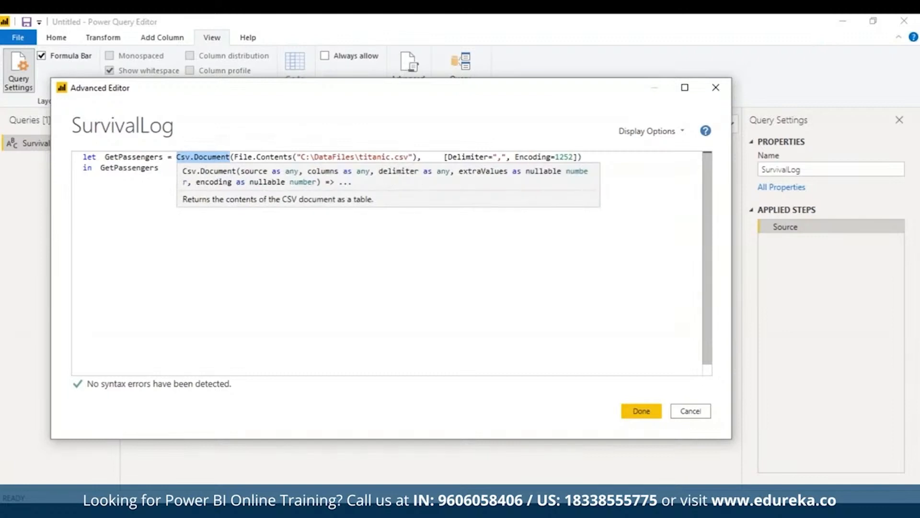
pyautogui.click(235, 157)
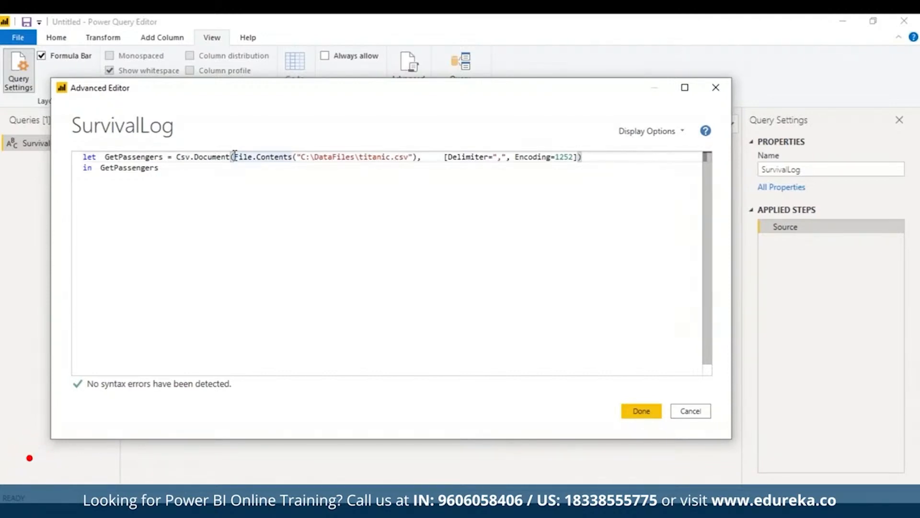
pyautogui.moveTo(235, 156); pyautogui.dragTo(294, 153)
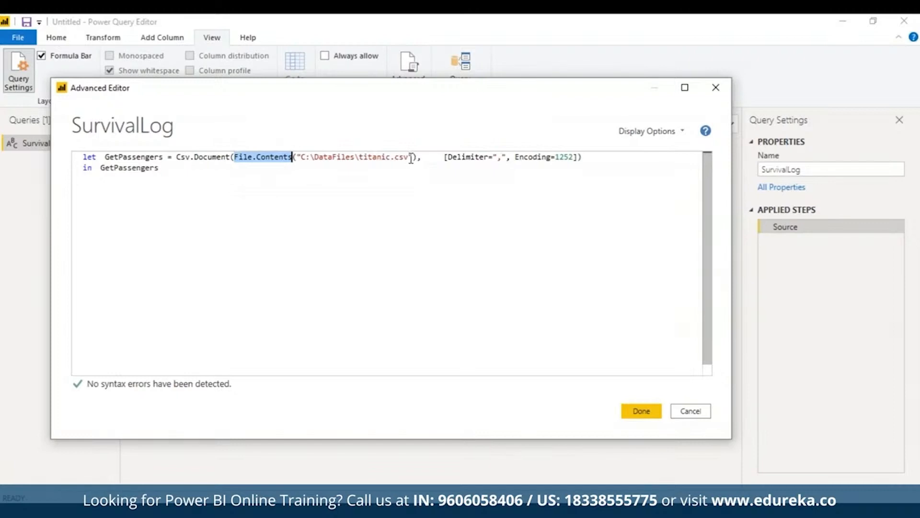
pyautogui.moveTo(410, 157); pyautogui.dragTo(301, 157)
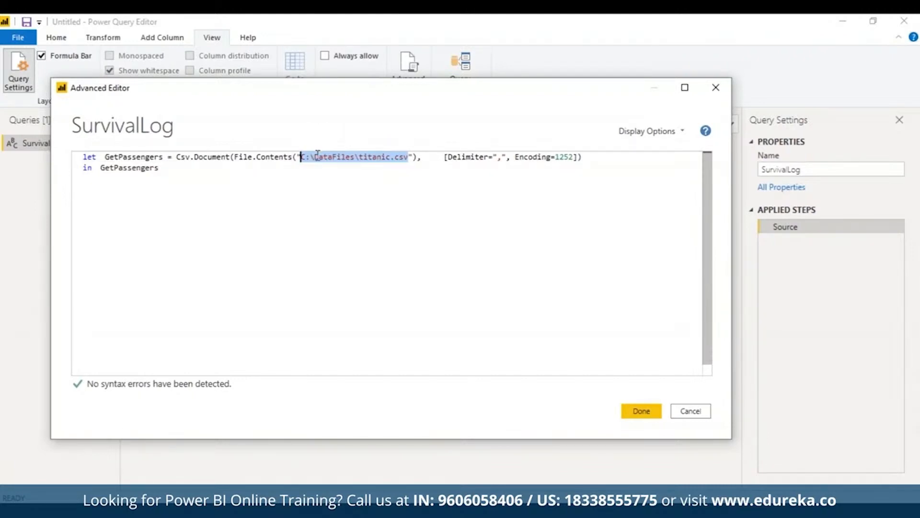
pyautogui.click(440, 157)
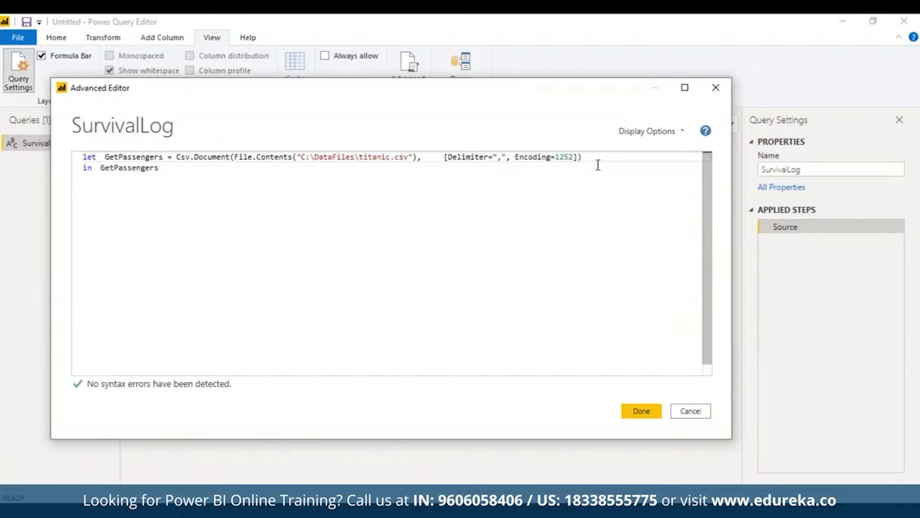
pyautogui.doubleClick(498, 155)
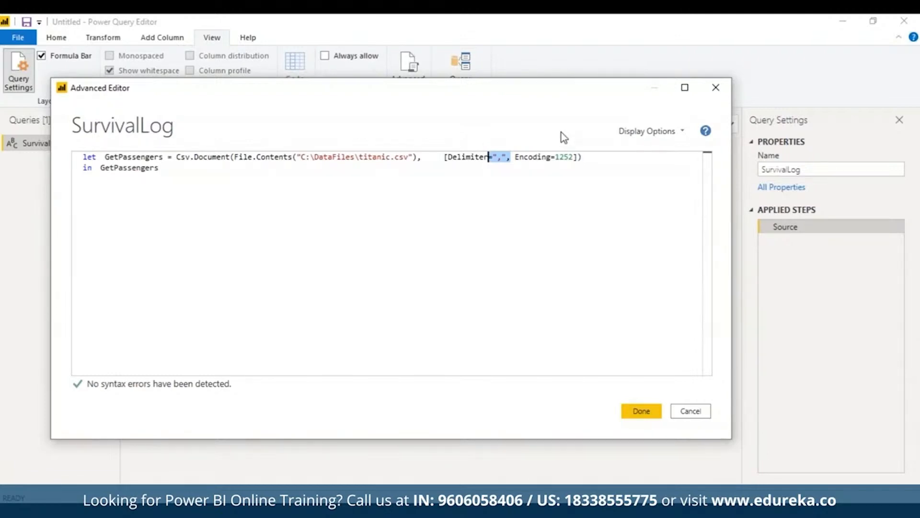
pyautogui.doubleClick(568, 157)
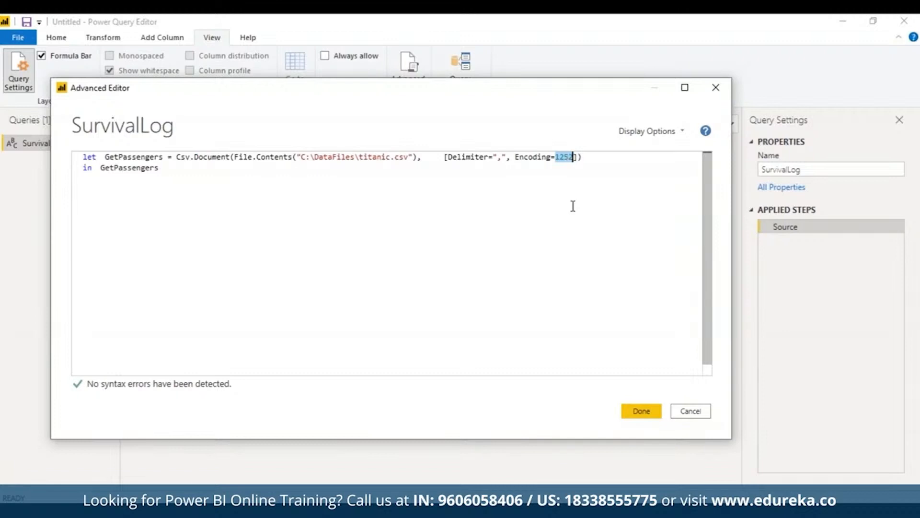
pyautogui.click(647, 414)
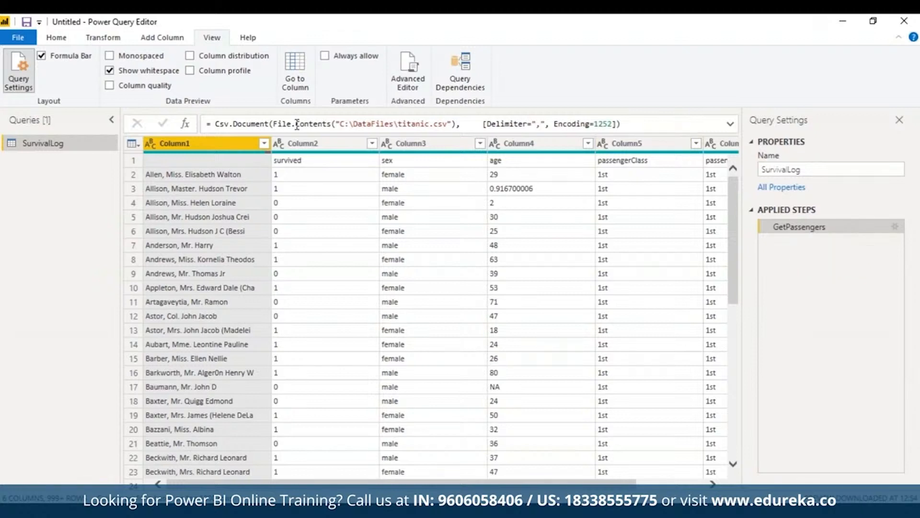
# - Inspect the full formula of the GetPassengers step and save the report, applying the pending query changes
pyautogui.click(242, 123)
pyautogui.doubleClick(247, 121)
pyautogui.hotkey('ctrl', 'a')
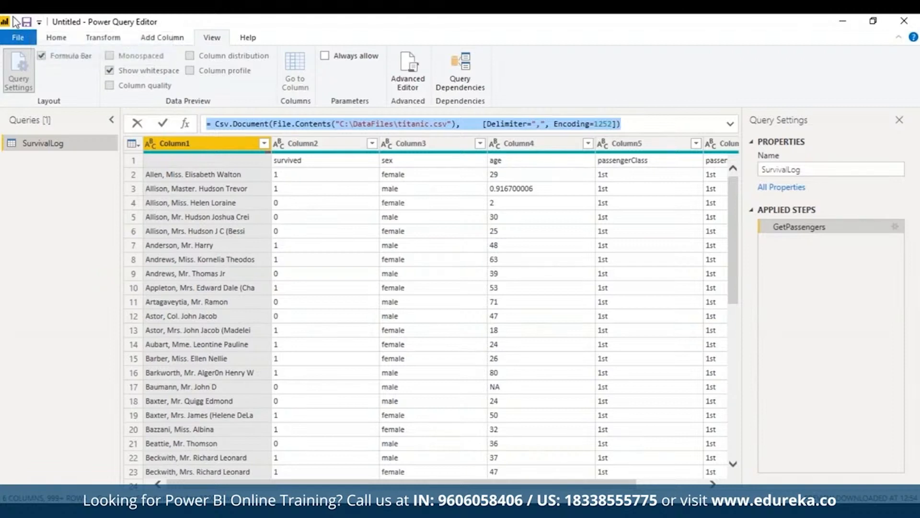
pyautogui.click(26, 22)
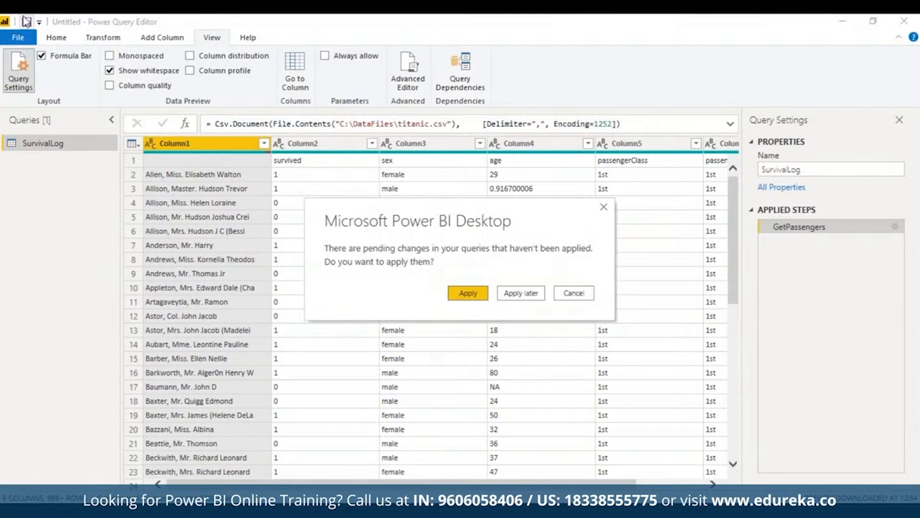
pyautogui.click(464, 294)
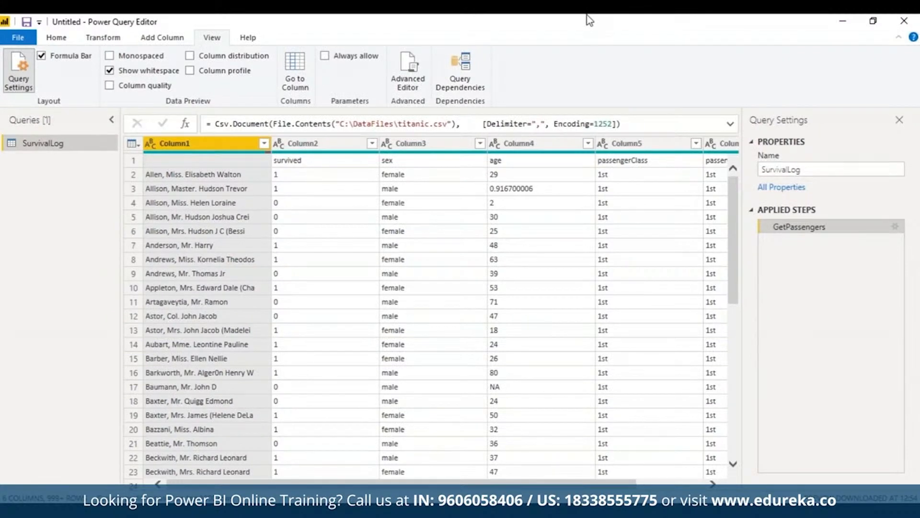
# - Add a RemoveCols step that uses Table.RemoveColumns on GetPassengers to drop Column6, return RemoveCols in the in clause, and commit the code
pyautogui.hscroll(3, 539, 458)
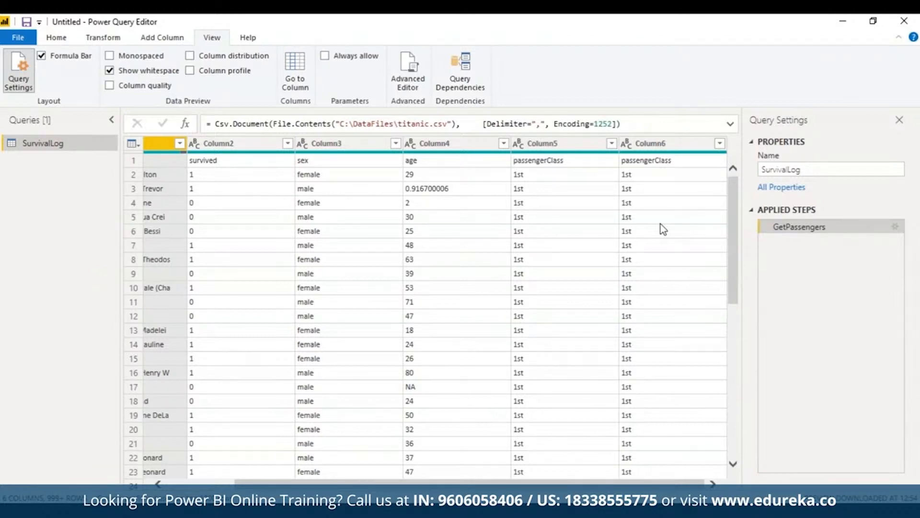
pyautogui.click(422, 81)
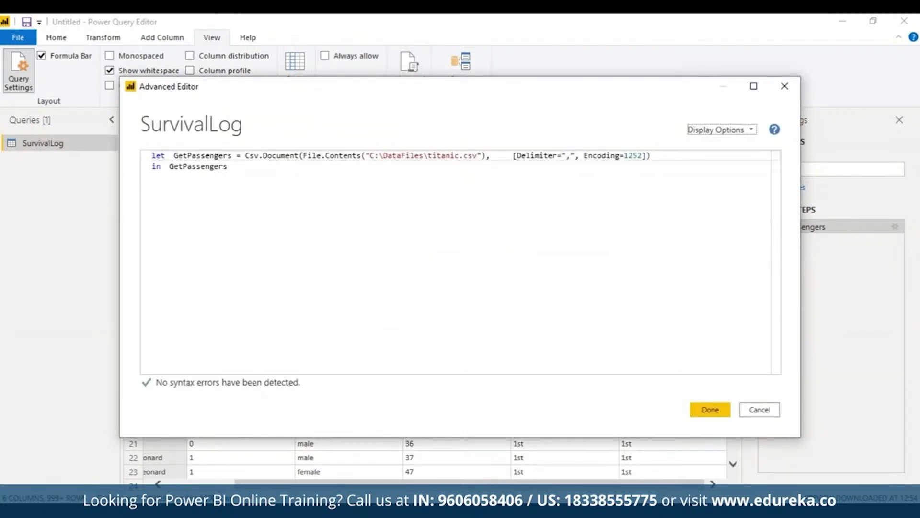
pyautogui.click(659, 156)
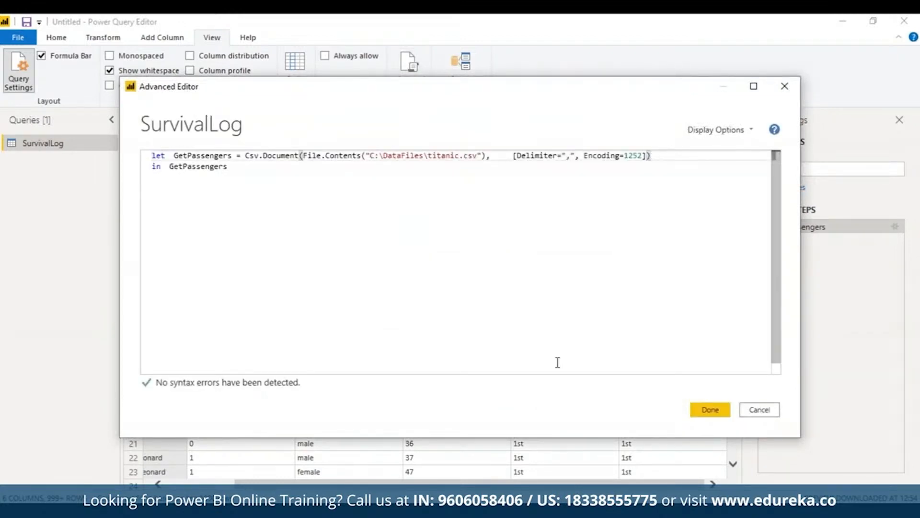
pyautogui.write(',')
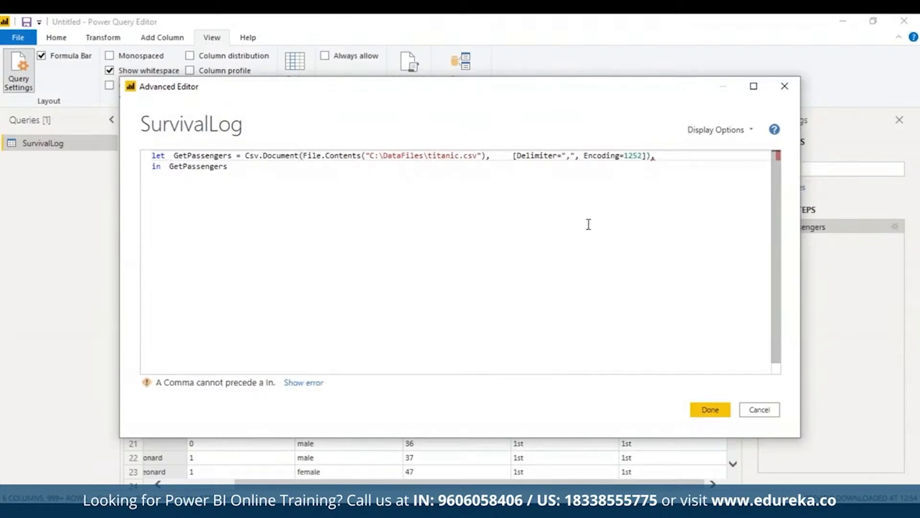
pyautogui.press('Return')
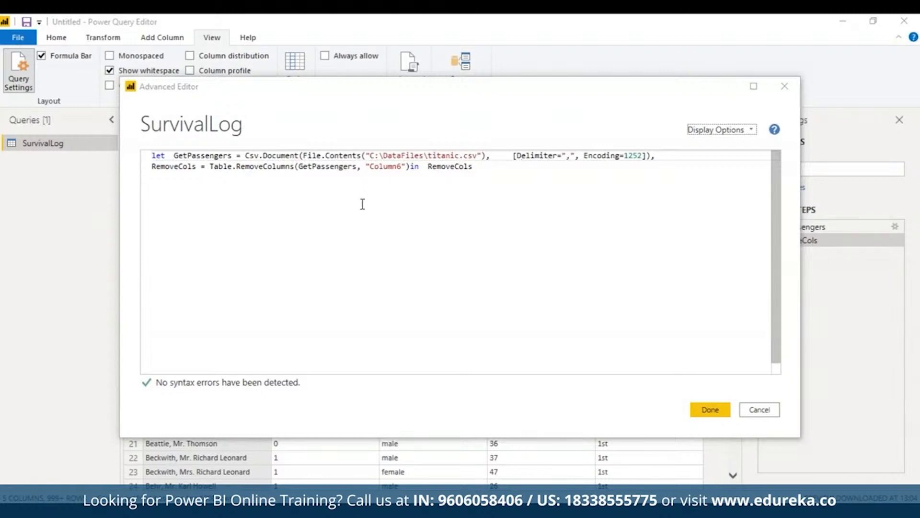
pyautogui.tripleClick(312, 167)
pyautogui.doubleClick(386, 167)
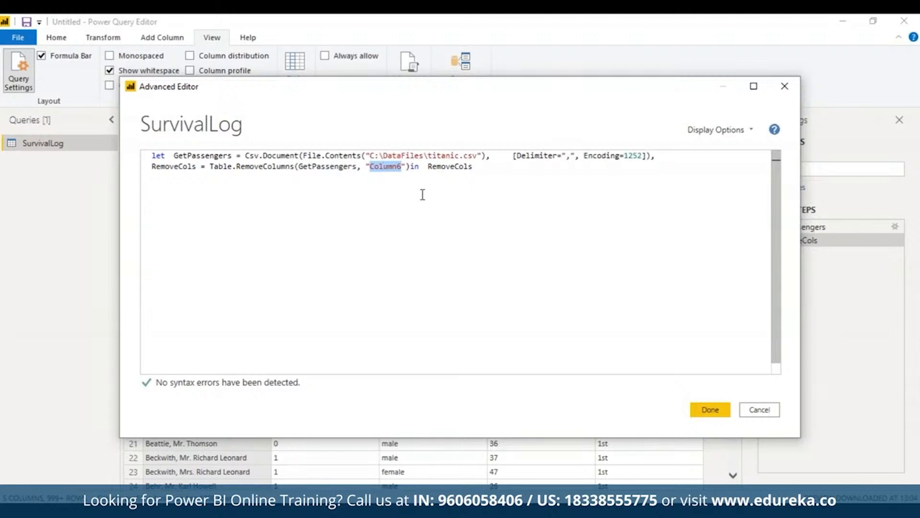
pyautogui.click(702, 410)
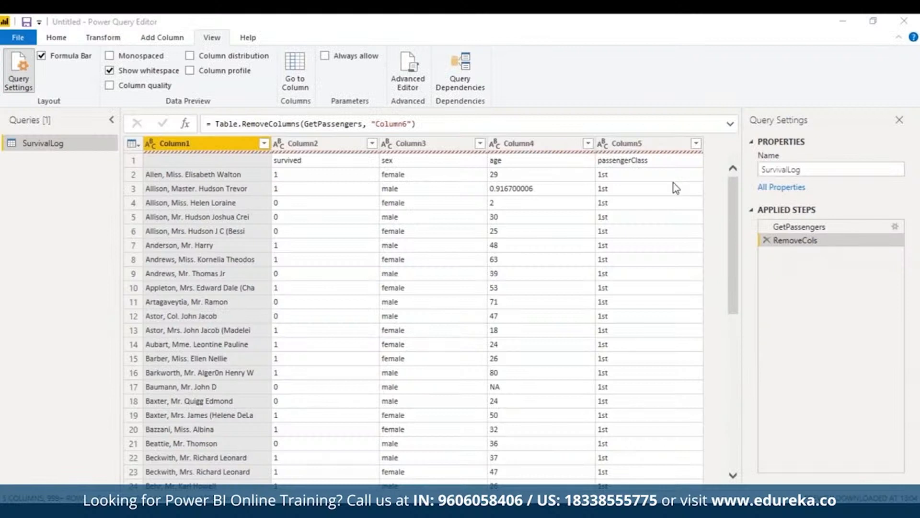
# - Add a PromoteNames expression using Table.PromoteHeaders on RemoveCols with PromoteAllScalars=true, and move the in clause after it so it returns PromoteNames
pyautogui.click(418, 85)
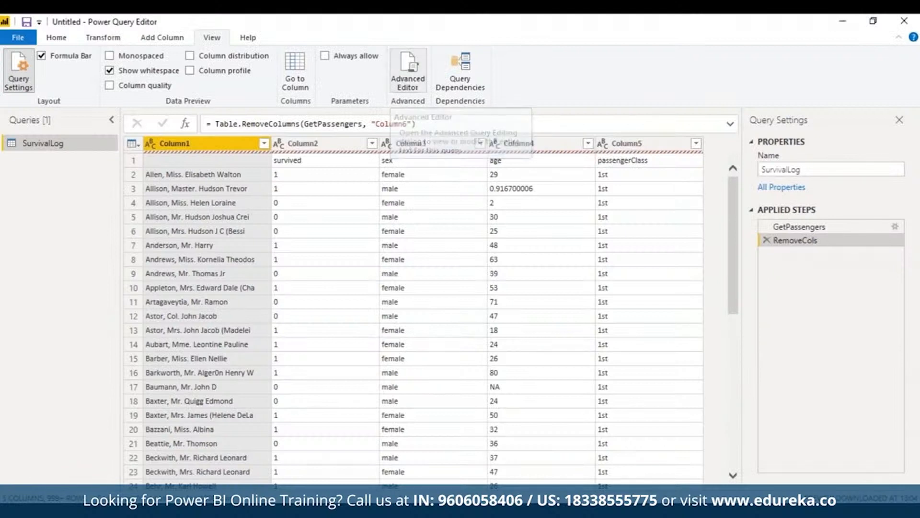
pyautogui.press('Return')
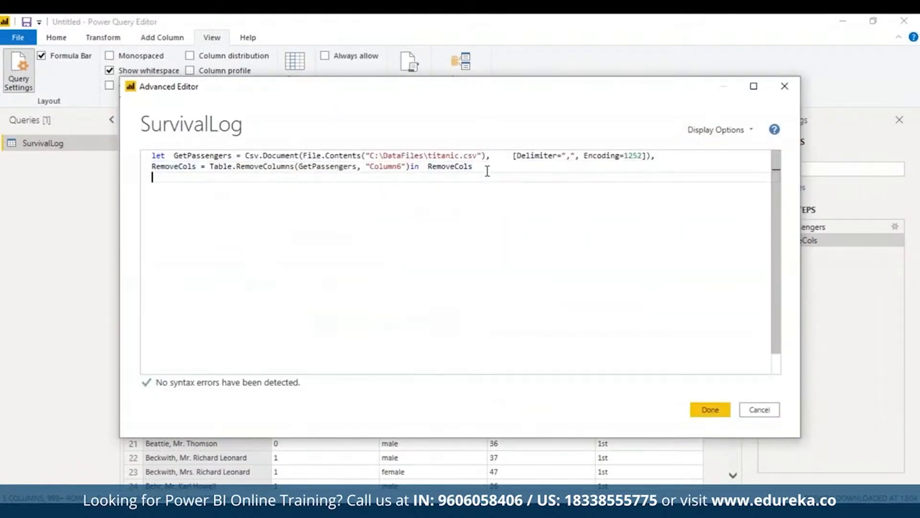
pyautogui.hotkey('ctrl', 'v')
pyautogui.click(411, 166)
pyautogui.moveTo(411, 167); pyautogui.dragTo(478, 166)
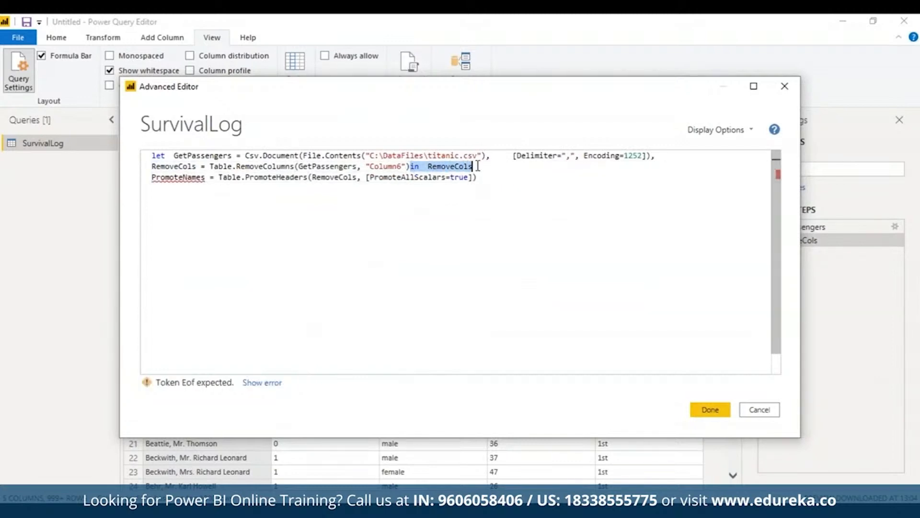
pyautogui.hotkey('ctrl', 'x')
pyautogui.click(491, 177)
pyautogui.hotkey('ctrl', 'v')
pyautogui.doubleClick(518, 177)
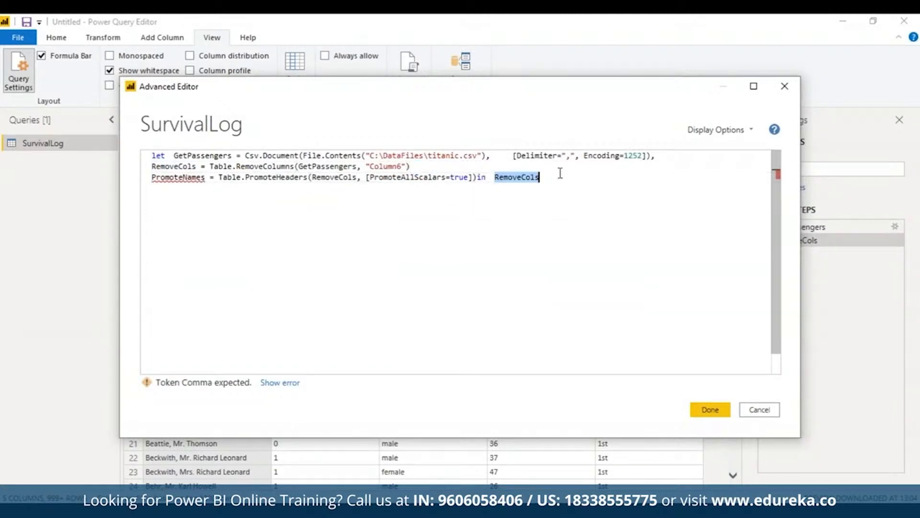
pyautogui.write('Prom')
pyautogui.press('Tab')
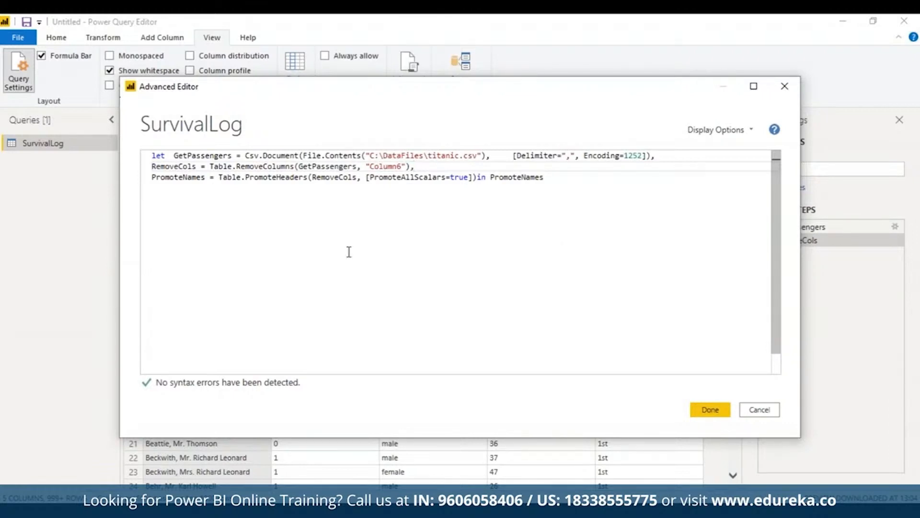
# - Review the PromoteHeaders function, its RemoveCols argument and the PromoteNames output, and commit the code to the query
pyautogui.doubleClick(273, 177)
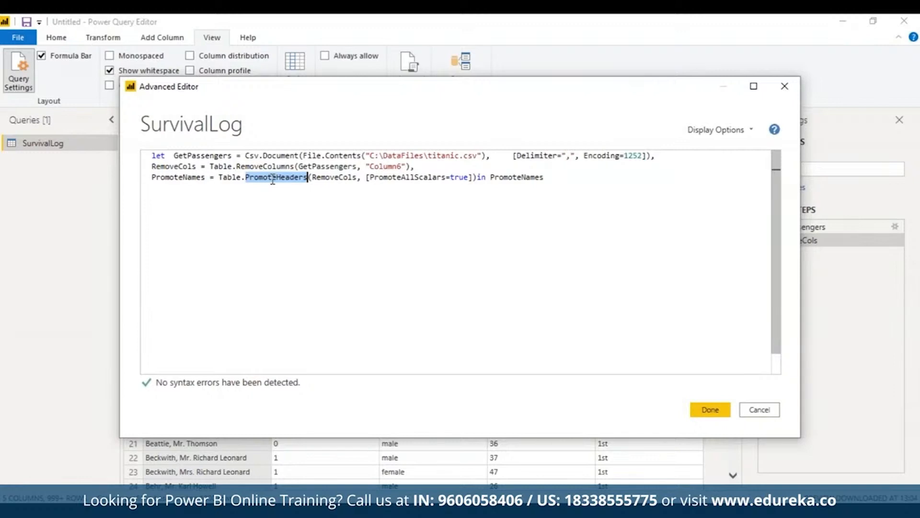
pyautogui.doubleClick(336, 178)
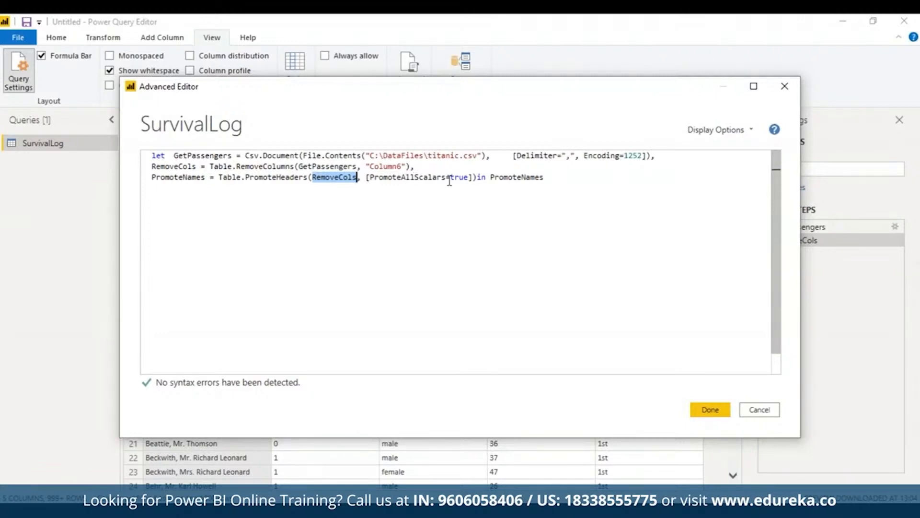
pyautogui.doubleClick(517, 177)
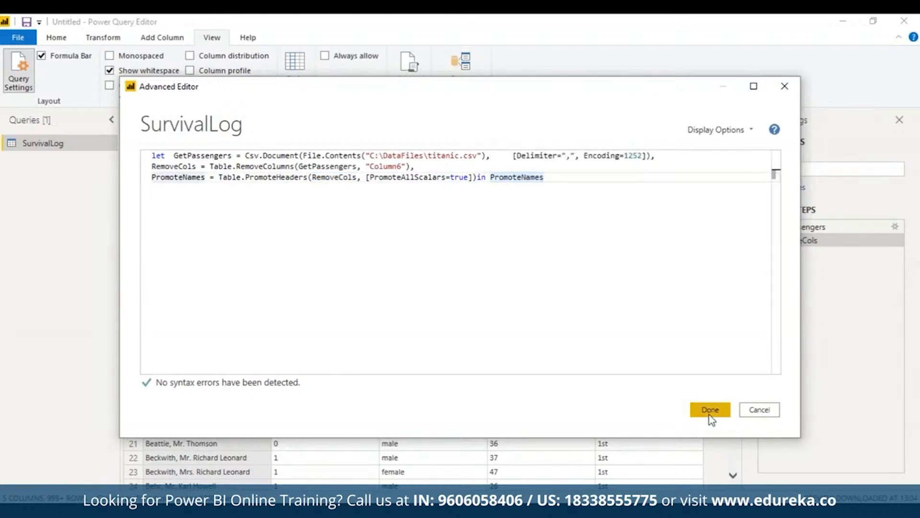
pyautogui.click(709, 409)
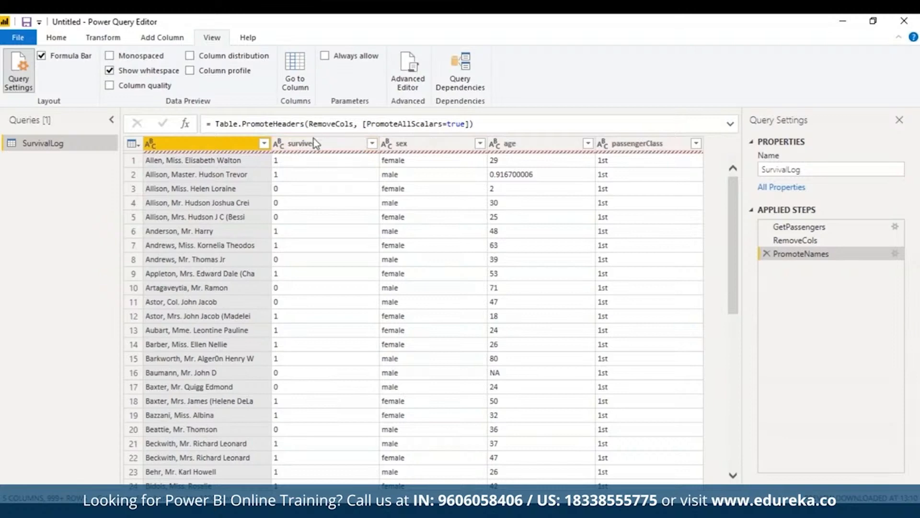
# - Try to commit a RenameCols step that renames the blank column to PsgrID, passengerclass to PassengerClass and Sex to Gender
pyautogui.click(537, 144)
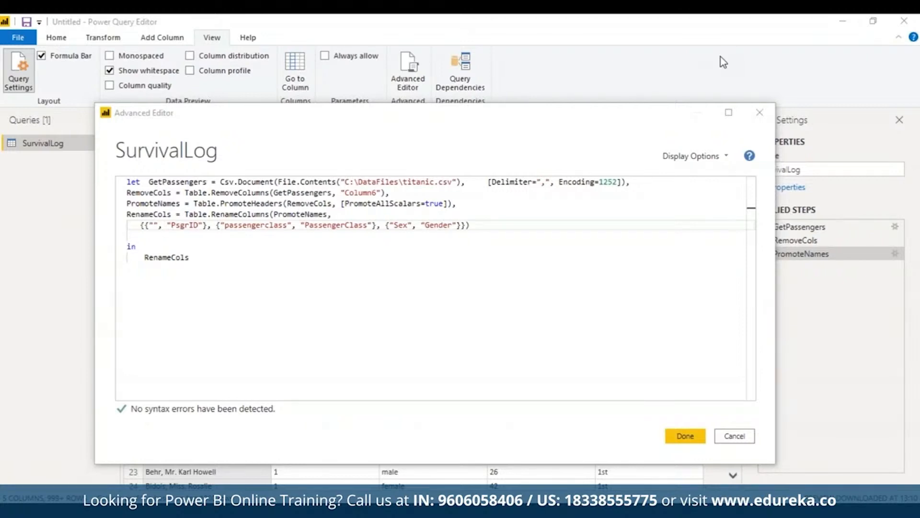
pyautogui.tripleClick(210, 225)
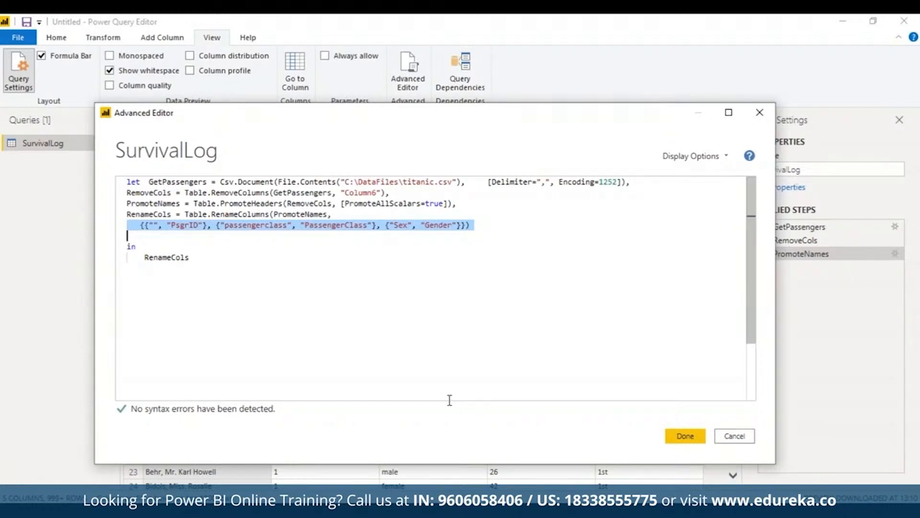
pyautogui.click(695, 439)
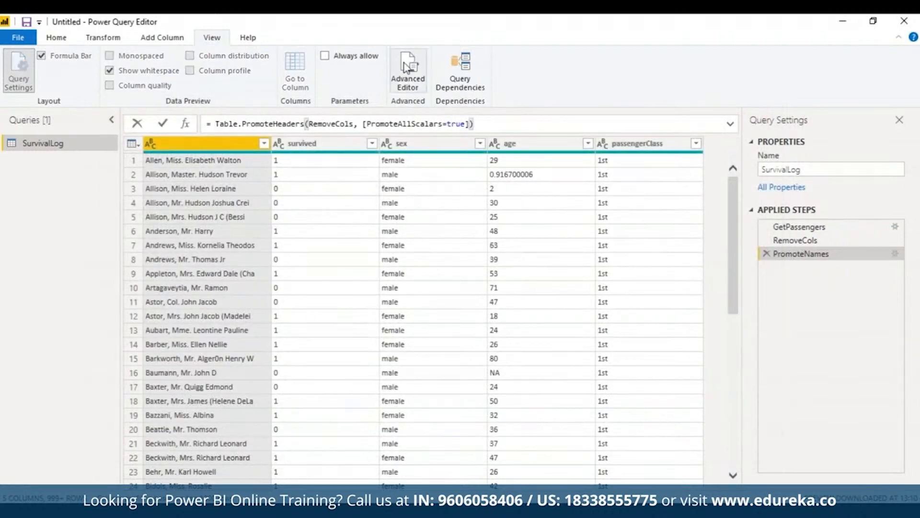
# - Add a RenameCols expression using Table.RenameColumns on PromoteNames with PsgrID, PsgrClass and Gender as new names, and return RenameCols in the in clause
pyautogui.click(407, 68)
pyautogui.tripleClick(202, 232)
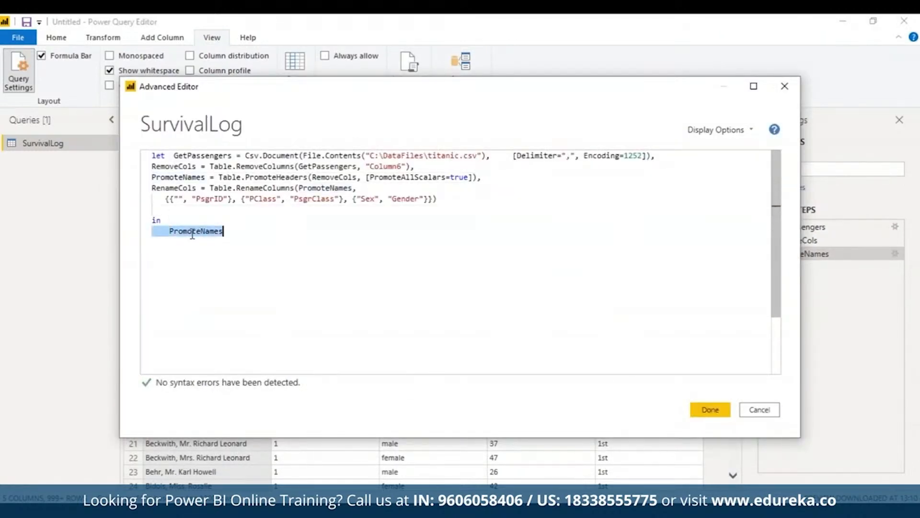
pyautogui.write('RenameCols')
pyautogui.press('Escape')
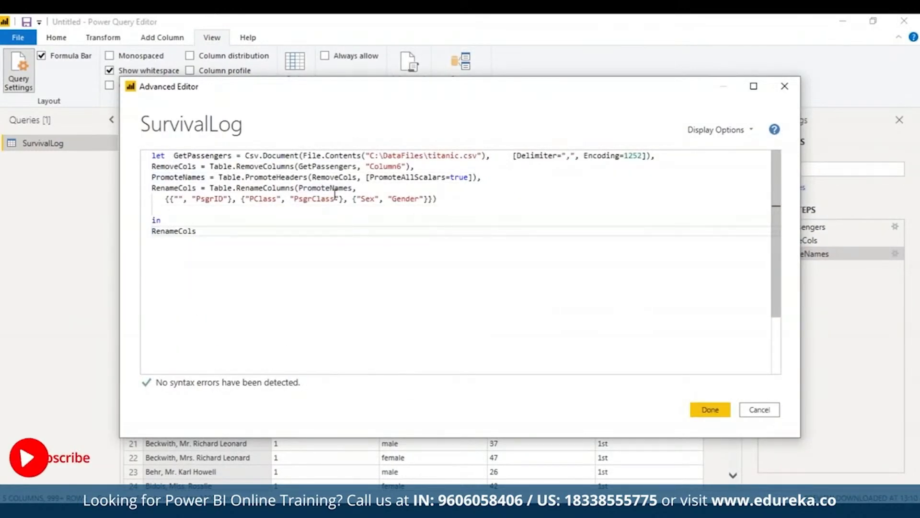
# - Change the class rename pair in RenameCols to "passengerClass", "PassengerClass" and commit the code to the query
pyautogui.moveTo(242, 199)
pyautogui.mouseDown()
pyautogui.moveTo(332, 199)
pyautogui.moveTo(256, 199)
pyautogui.mouseUp()
pyautogui.click(253, 197)
pyautogui.press('BackSpace')
pyautogui.write('passenger')
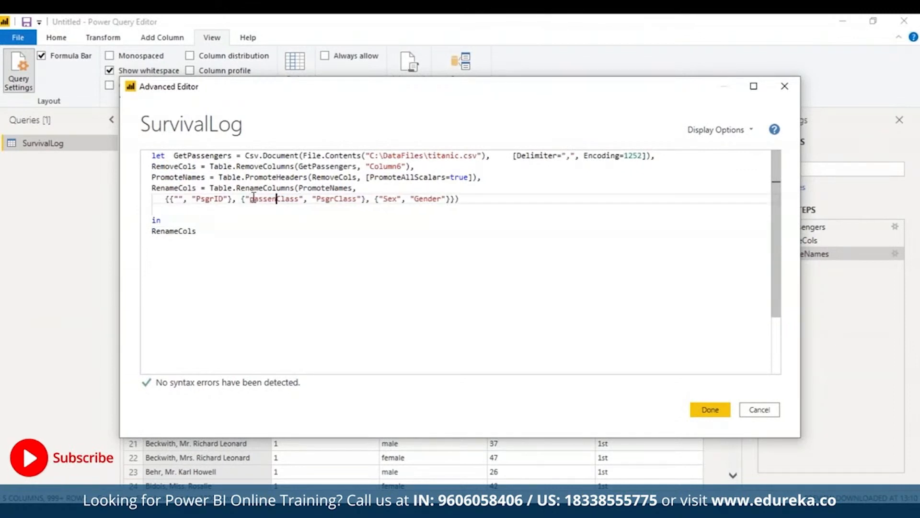
pyautogui.click(335, 198)
pyautogui.write('assenge')
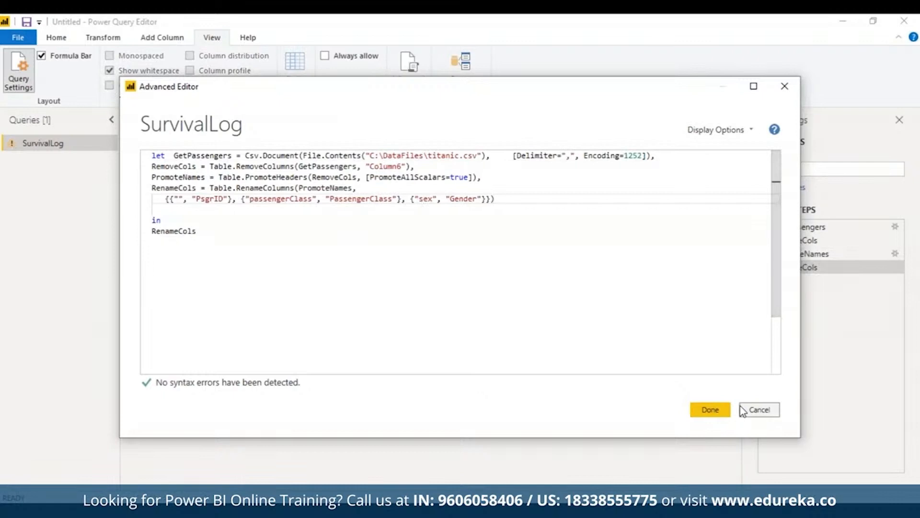
pyautogui.click(702, 408)
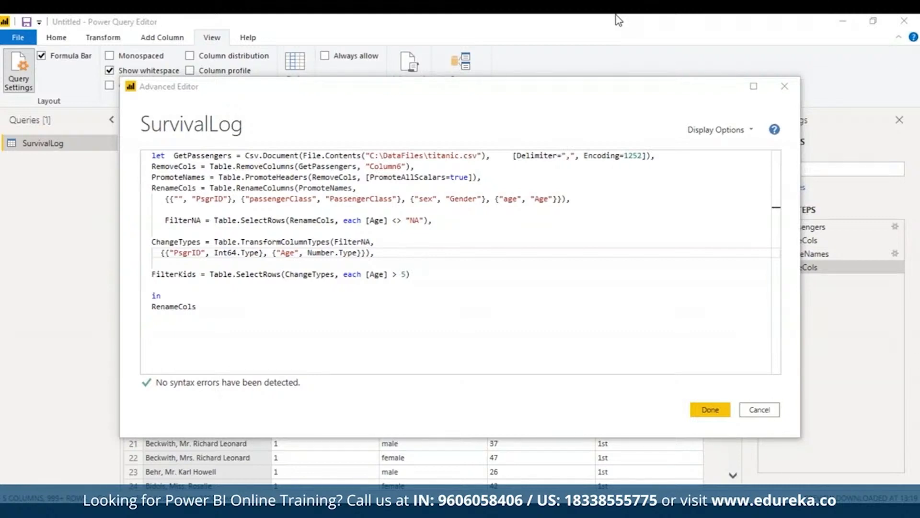
# - Examine the FilterNA, ChangeTypes and FilterKids expressions, including the NA age filter, the PsgrID and Age type conversions and the Age > 5 condition
pyautogui.tripleClick(346, 216)
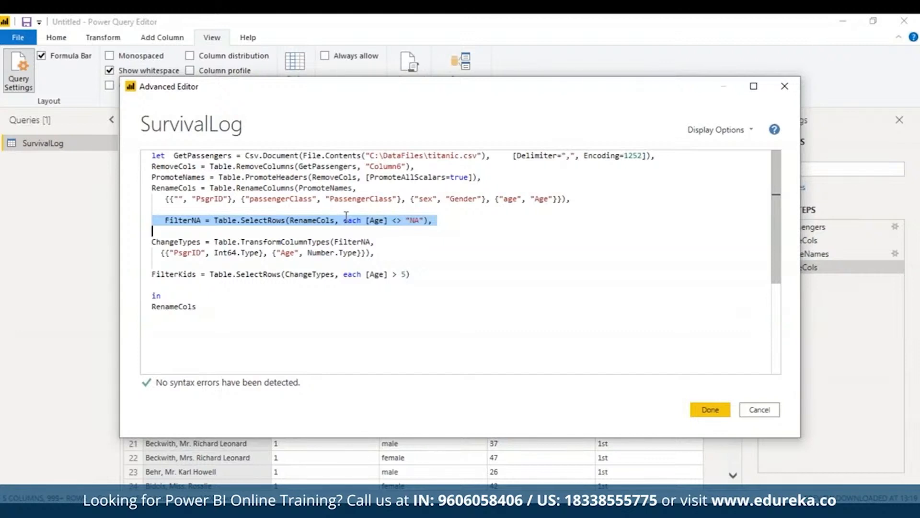
pyautogui.moveTo(377, 242); pyautogui.dragTo(360, 249)
pyautogui.tripleClick(259, 253)
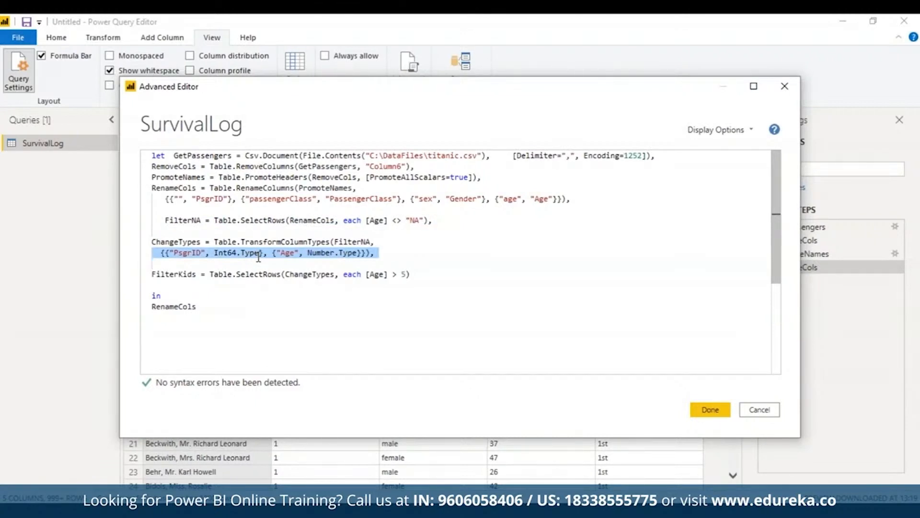
pyautogui.click(154, 232)
pyautogui.moveTo(154, 232); pyautogui.dragTo(351, 260)
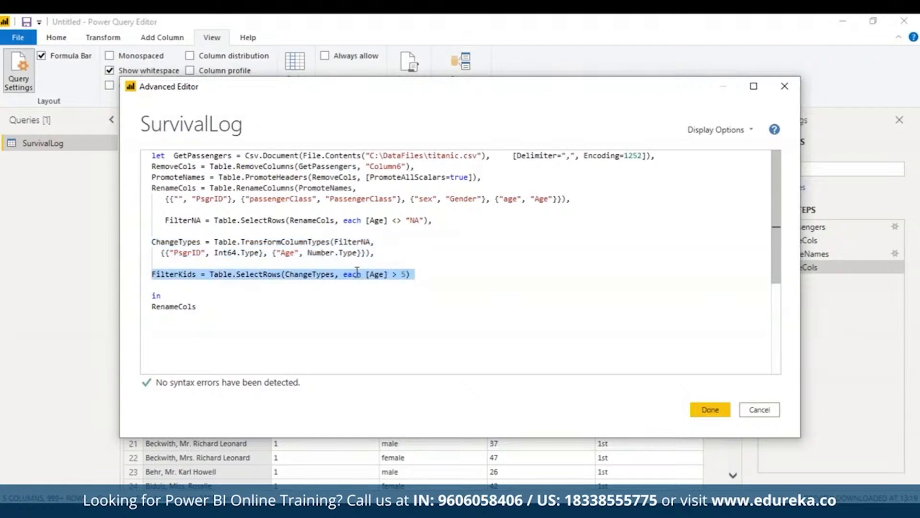
pyautogui.tripleClick(357, 272)
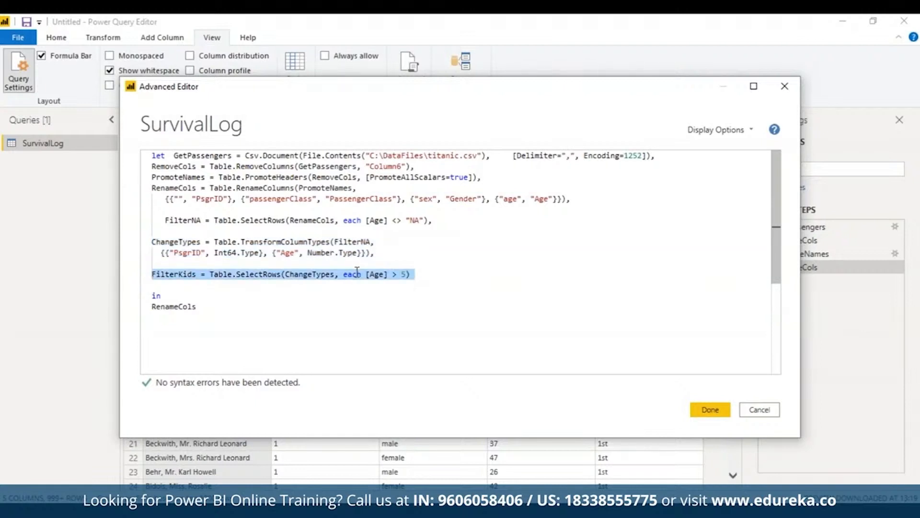
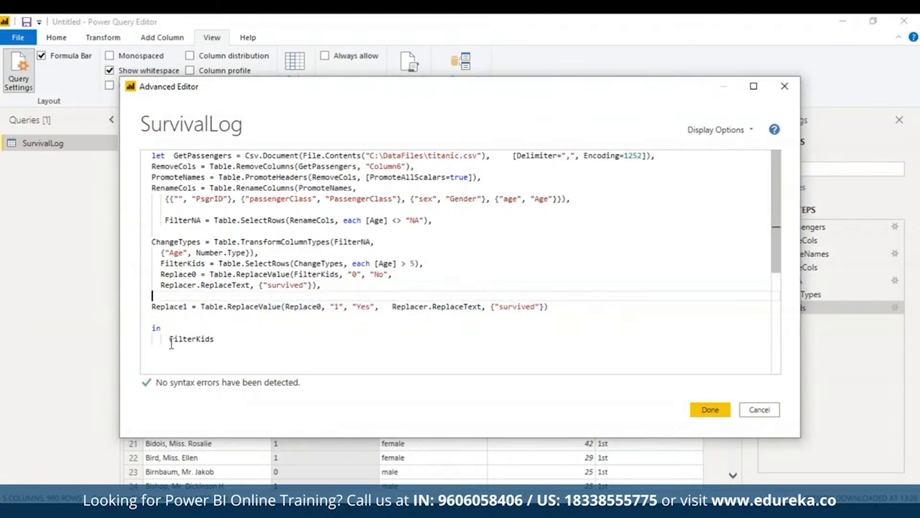
# - Return Replace0 instead of FilterKids in the in clause and commit the code with the "0" to "No" replacement
pyautogui.moveTo(170, 339); pyautogui.dragTo(224, 339)
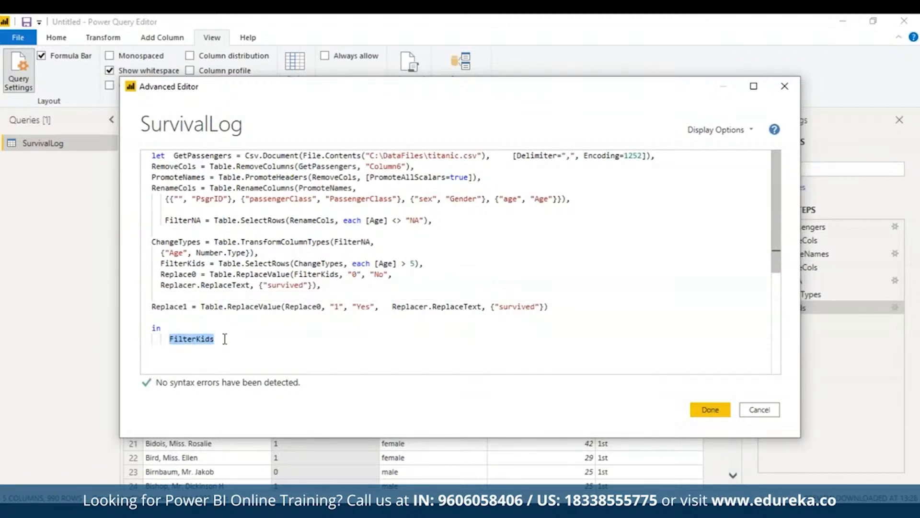
pyautogui.write('Replace0')
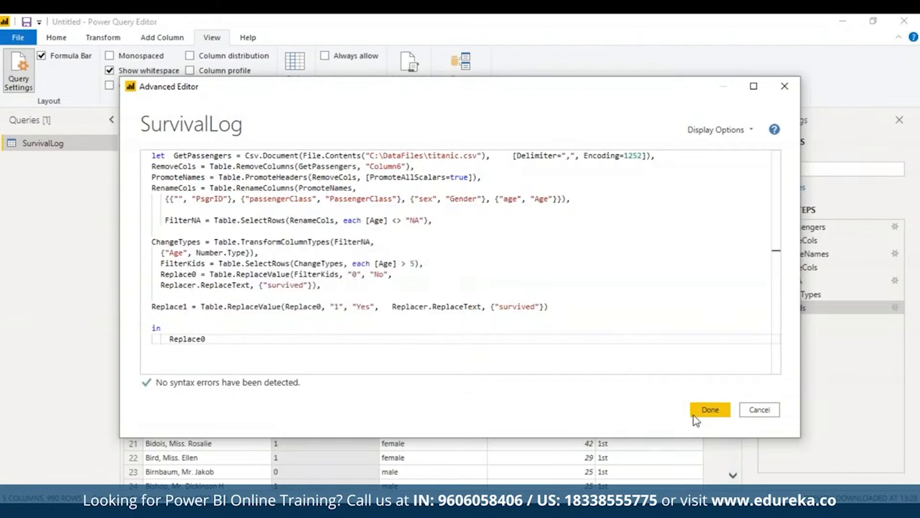
pyautogui.click(708, 411)
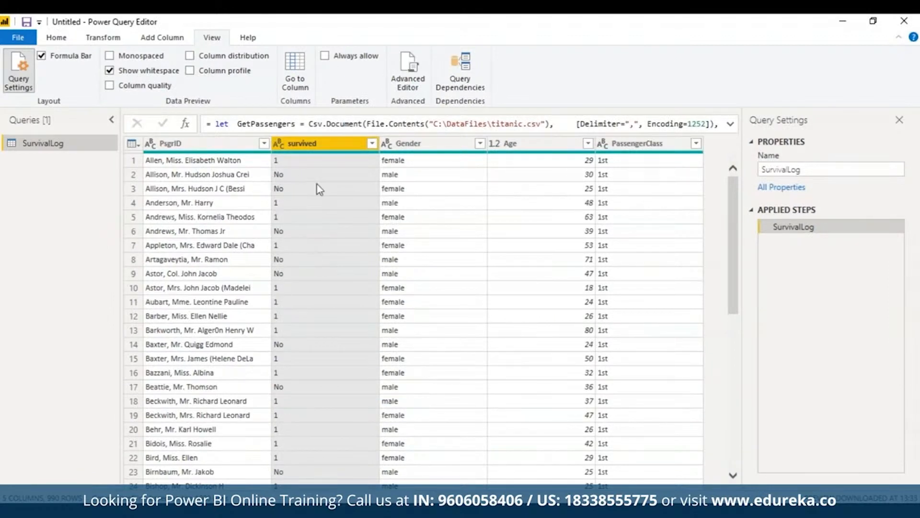
# - Change the in clause to return Replace1 and commit the code so "1" becomes "Yes" in the survived column
pyautogui.click(421, 76)
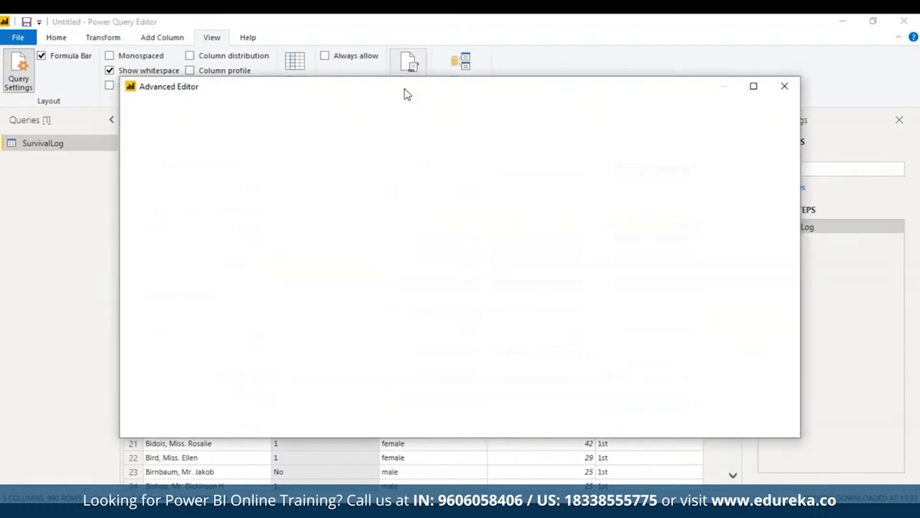
pyautogui.click(207, 341)
pyautogui.press('BackSpace')
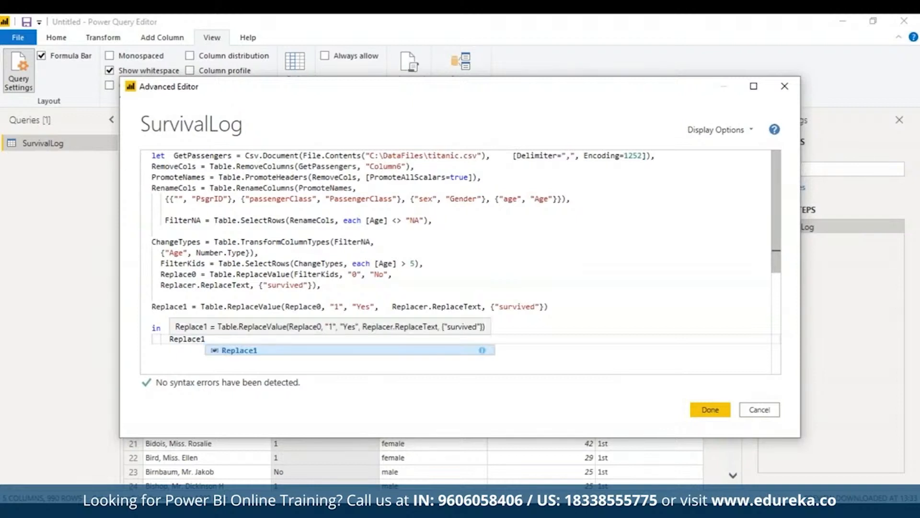
pyautogui.click(227, 351)
pyautogui.click(710, 409)
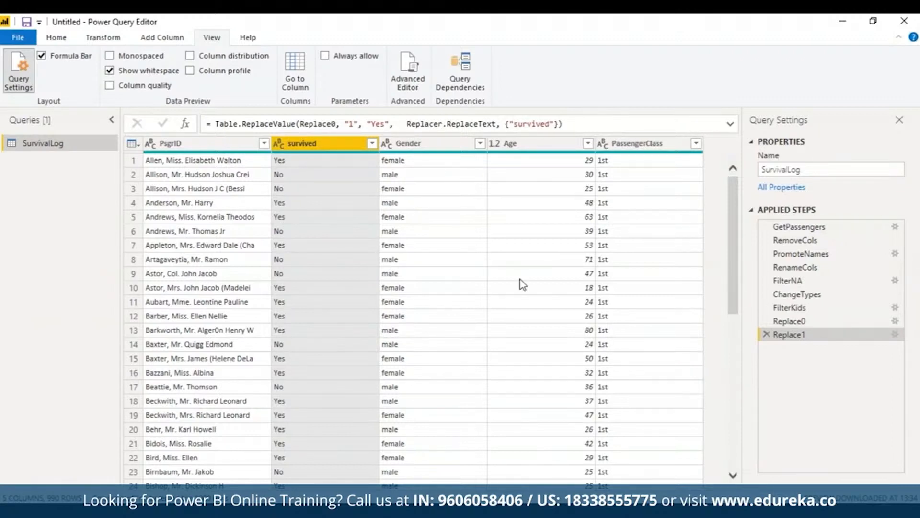
# - Add a ChangeCase expression using Table.TransformColumns on Replace1 with Text.Proper for Gender, return ChangeCase, commit the code and select the Gender column
pyautogui.click(402, 82)
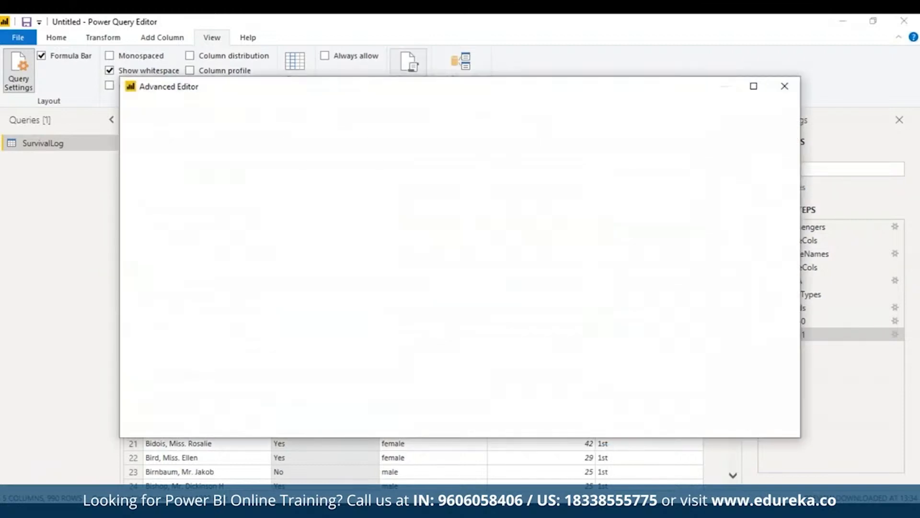
pyautogui.click(550, 307)
pyautogui.write(',')
pyautogui.press('Return')
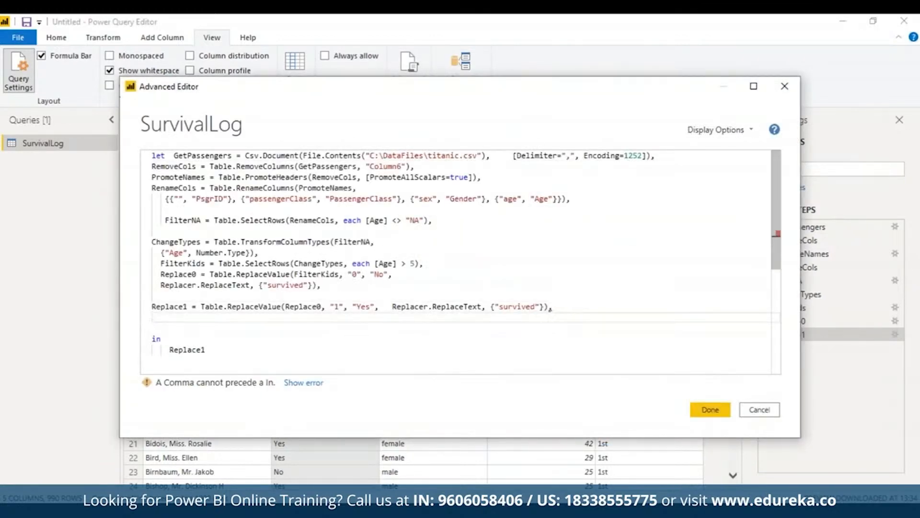
pyautogui.write('ChangeCase = Table.TransformColumns(Replace1, {"Gender", Text.Proper})')
pyautogui.moveTo(207, 349); pyautogui.dragTo(169, 349)
pyautogui.write('ChangeCase')
pyautogui.click(152, 317)
pyautogui.moveTo(242, 318)
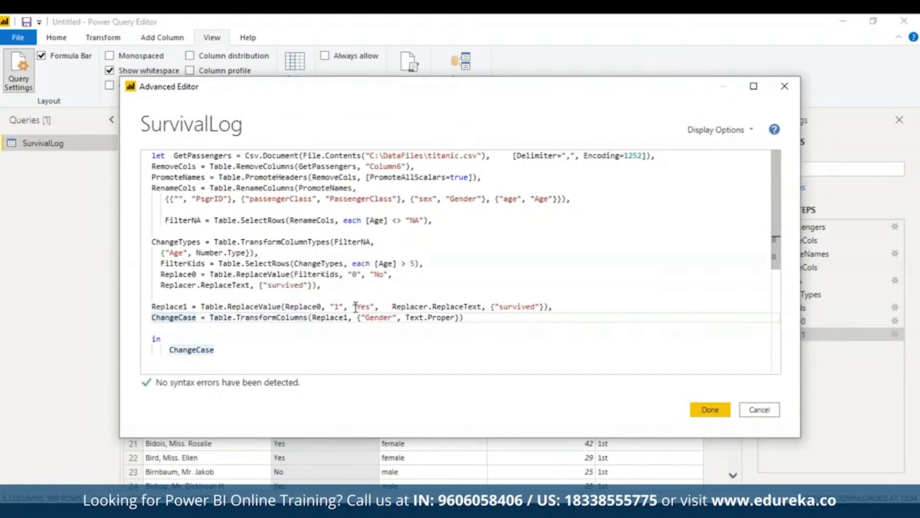
pyautogui.moveTo(419, 320)
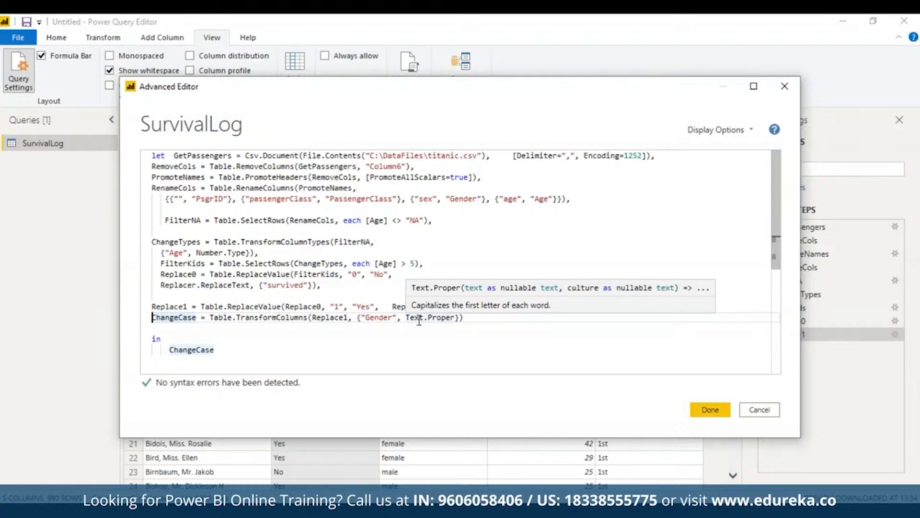
pyautogui.click(708, 410)
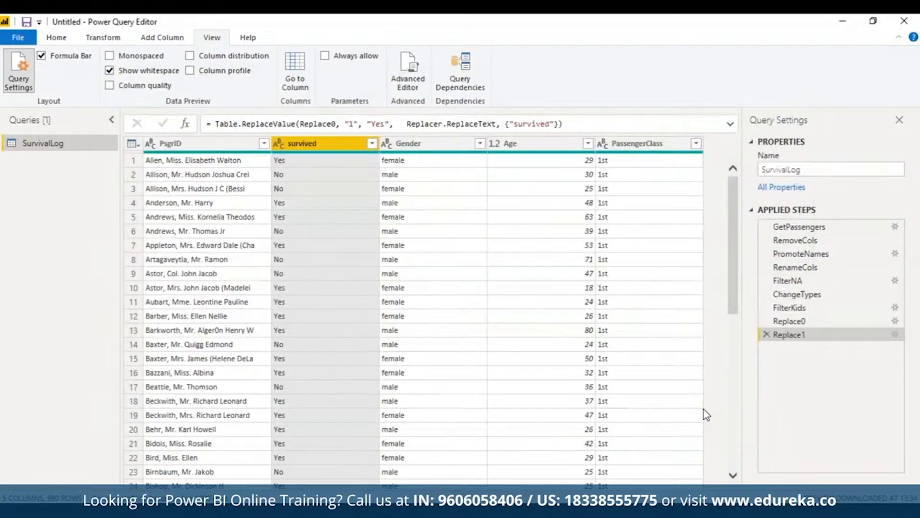
pyautogui.click(417, 144)
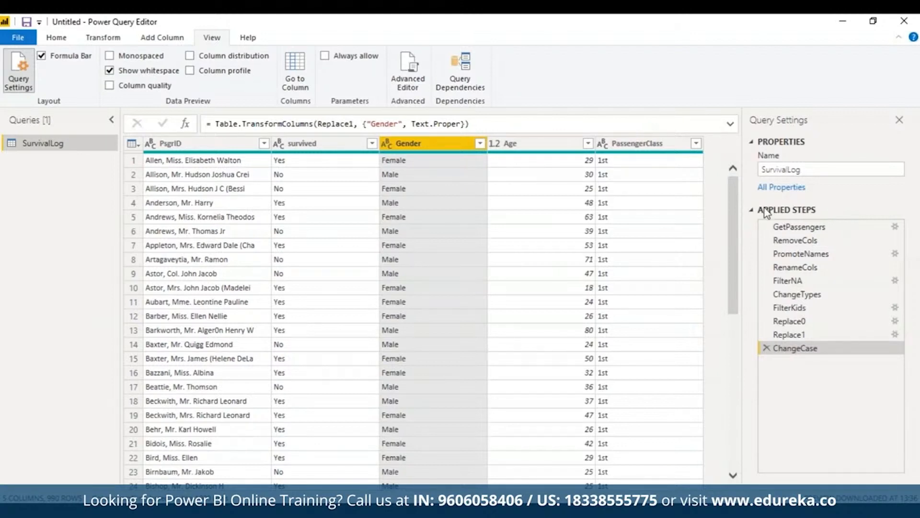
# - Examine the query's data at the RenameCols, Replace0 and ChangeCase applied steps
pyautogui.click(798, 267)
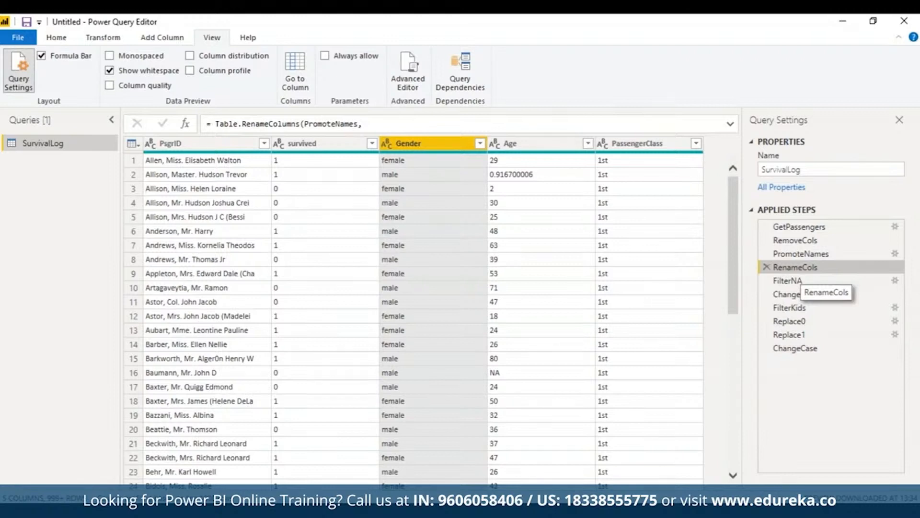
pyautogui.click(787, 321)
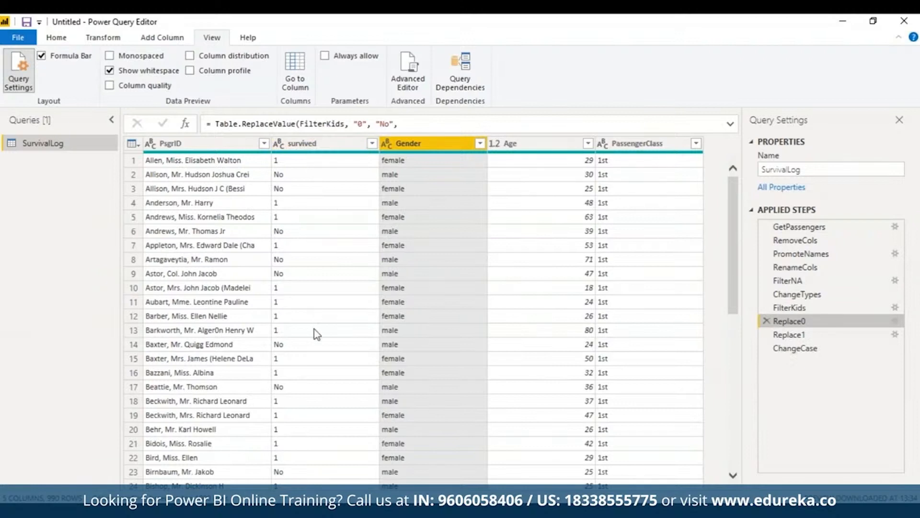
pyautogui.click(848, 348)
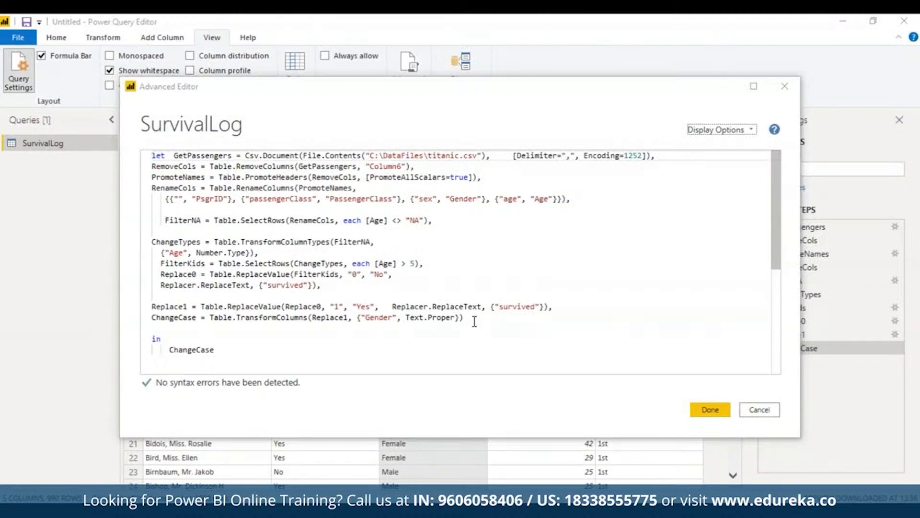
# - Paste the commented calculated-column code with Female, AvgFemale, Male, AvgMale, AddCol and RoundDiff expressions after ChangeCase, separated by a comma
pyautogui.click(474, 321)
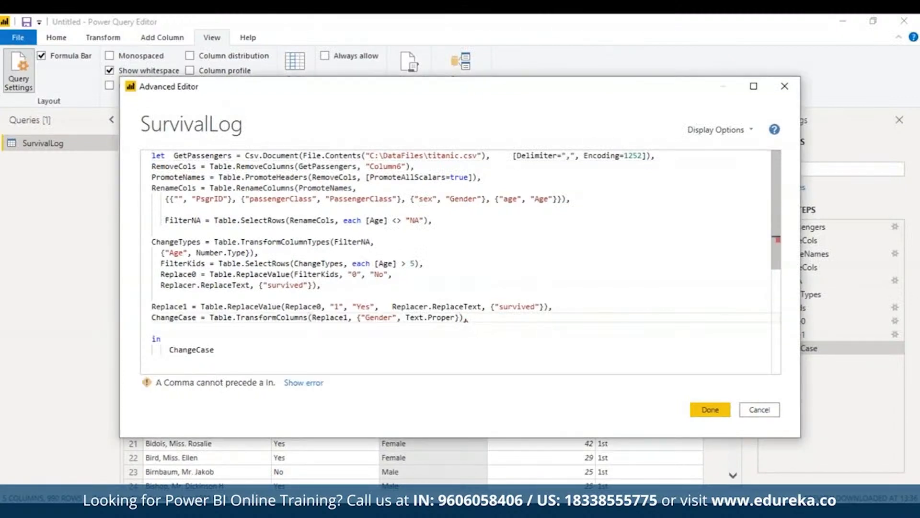
pyautogui.press('Return')
pyautogui.hotkey('ctrl', 'v')
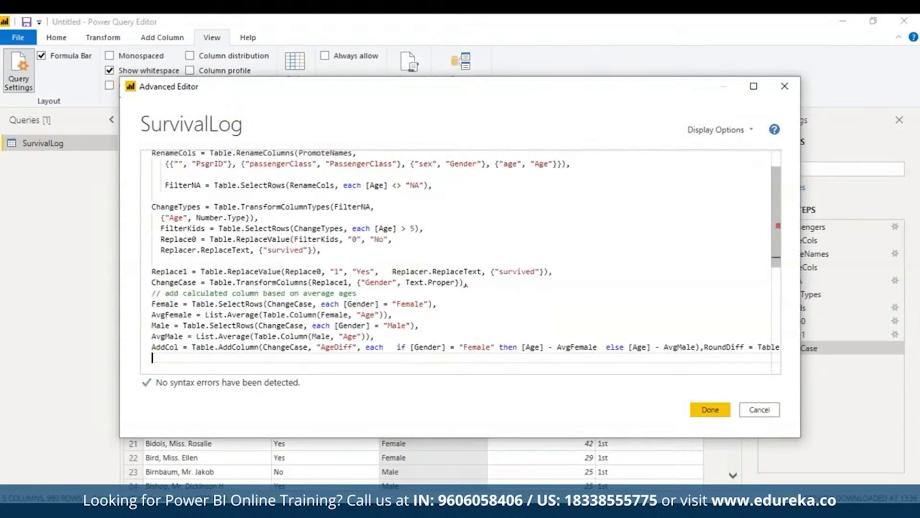
pyautogui.scroll(-2, 772, 272)
pyautogui.scroll(1, 787, 283)
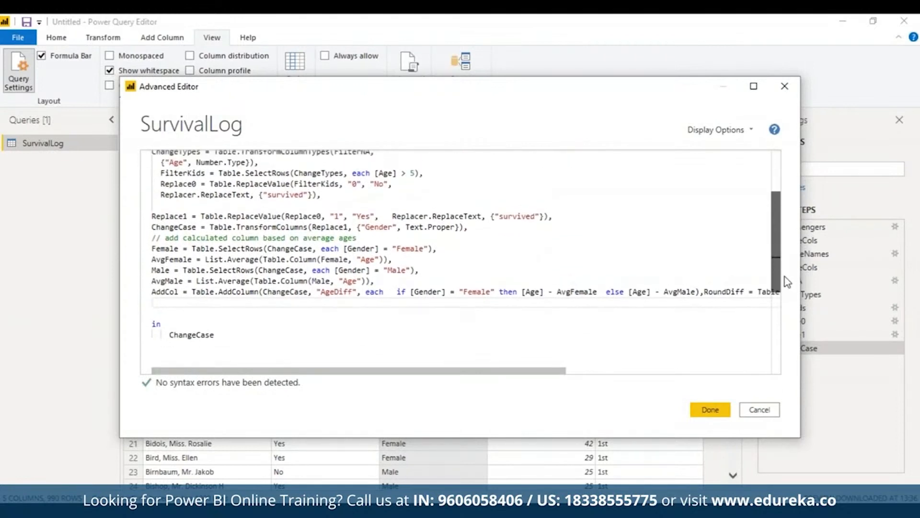
# - Put the RoundDiff expression on its own line, remove the extra blank line above in, and insert a blank line before the comment
pyautogui.moveTo(784, 277); pyautogui.dragTo(785, 278)
pyautogui.click(704, 289)
pyautogui.press('Return')
pyautogui.click(156, 312)
pyautogui.press('Delete')
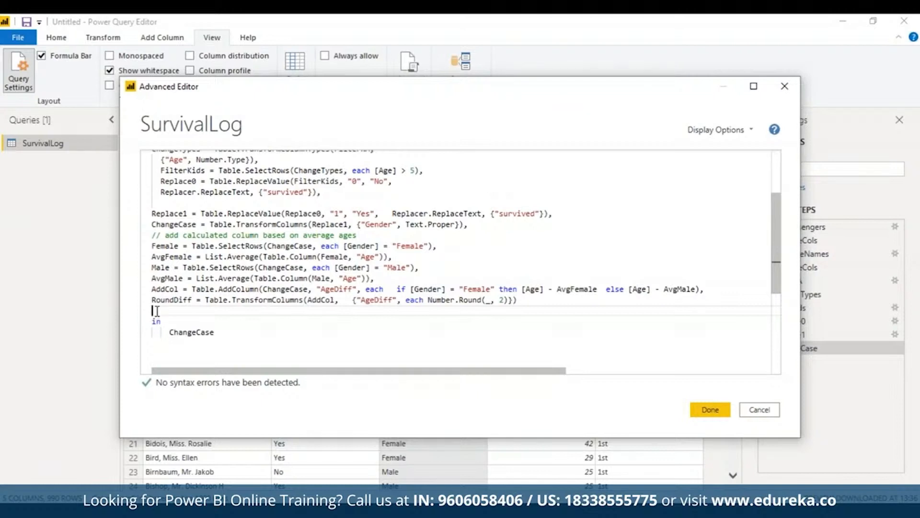
pyautogui.click(482, 224)
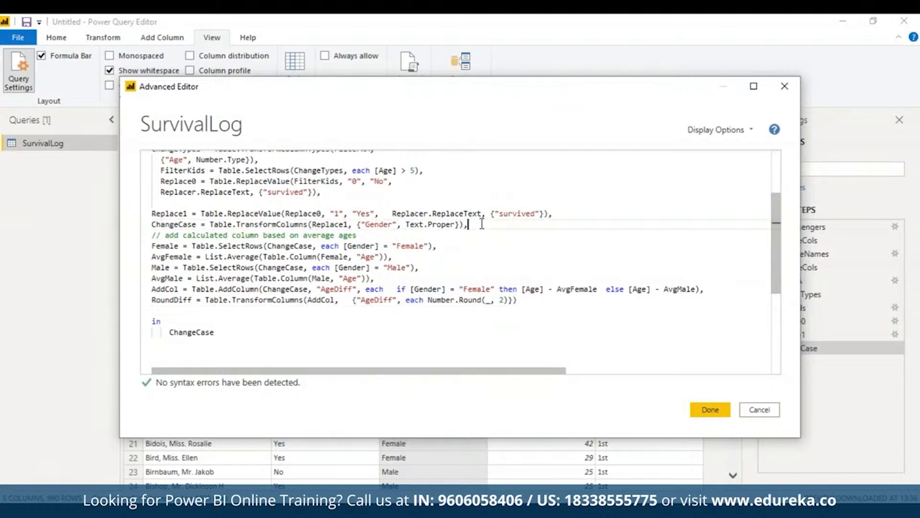
pyautogui.press('Return')
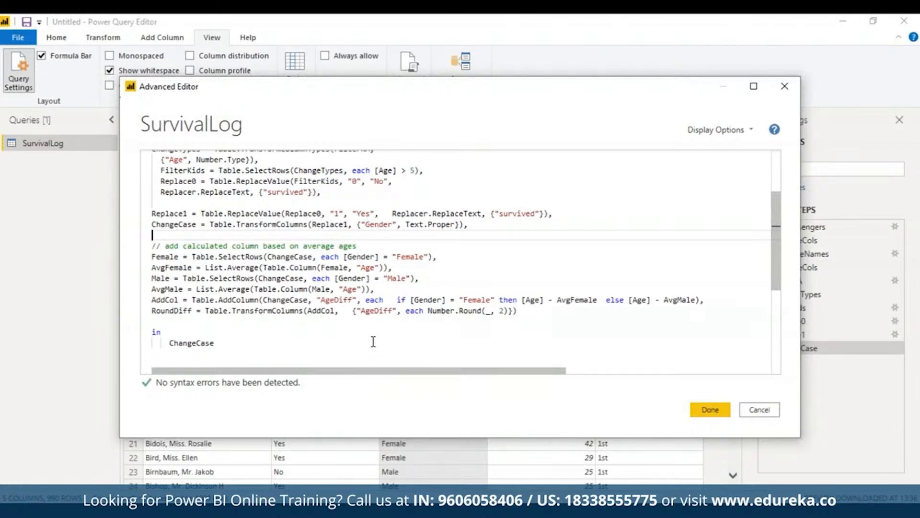
# - Change the in clause to return Female and commit the code containing the average-age expressions
pyautogui.tripleClick(171, 247)
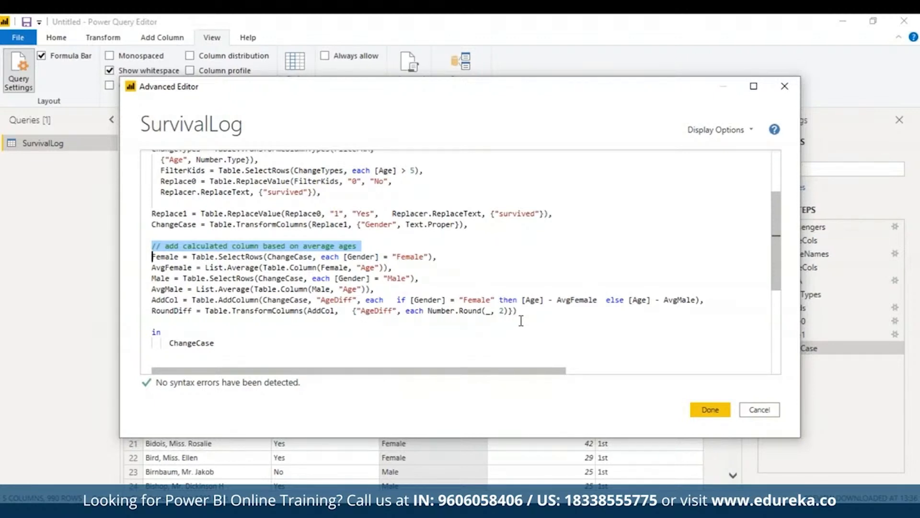
pyautogui.press('Delete')
pyautogui.hotkey('ctrl', 'z')
pyautogui.moveTo(392, 268); pyautogui.dragTo(148, 265)
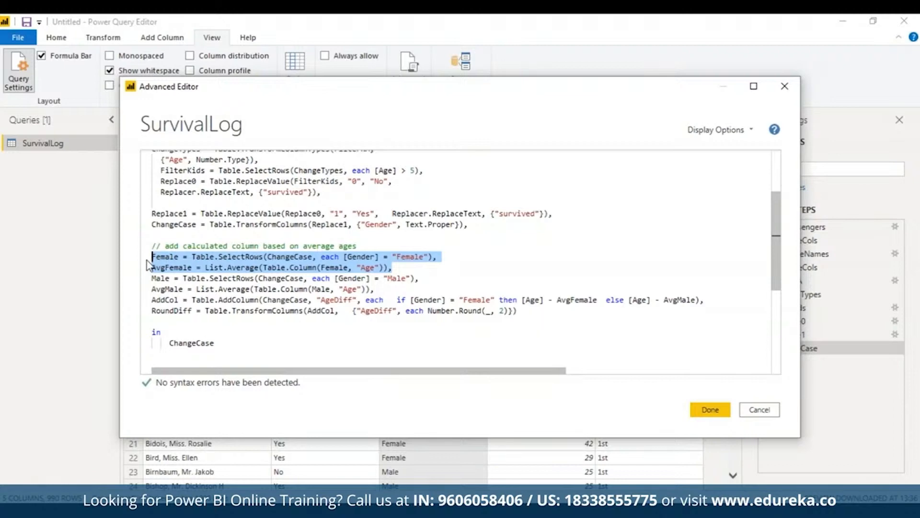
pyautogui.doubleClick(210, 343)
pyautogui.write('Female')
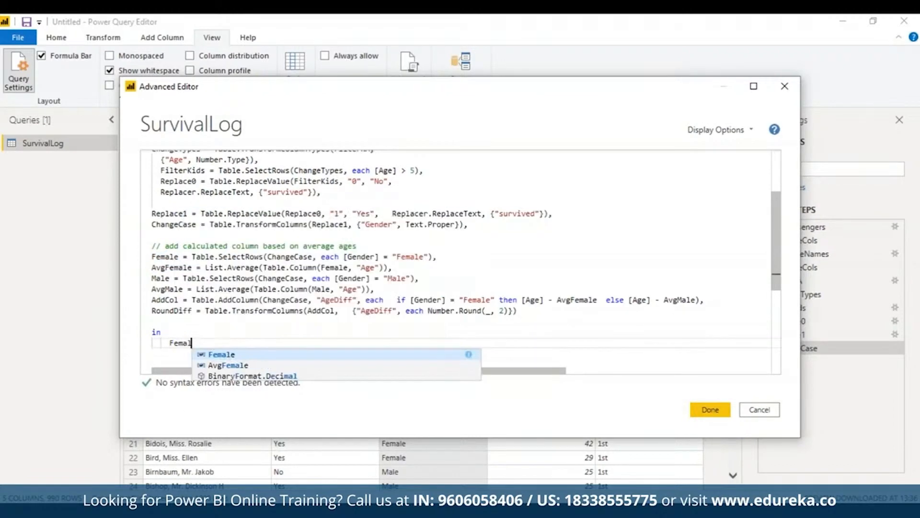
pyautogui.click(710, 409)
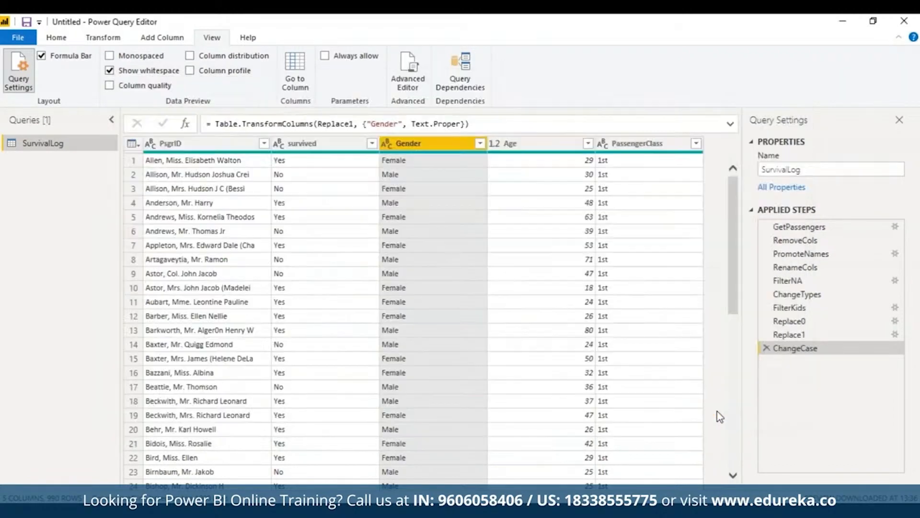
# - Change the in clause to return AvgFemale and commit the code
pyautogui.click(410, 67)
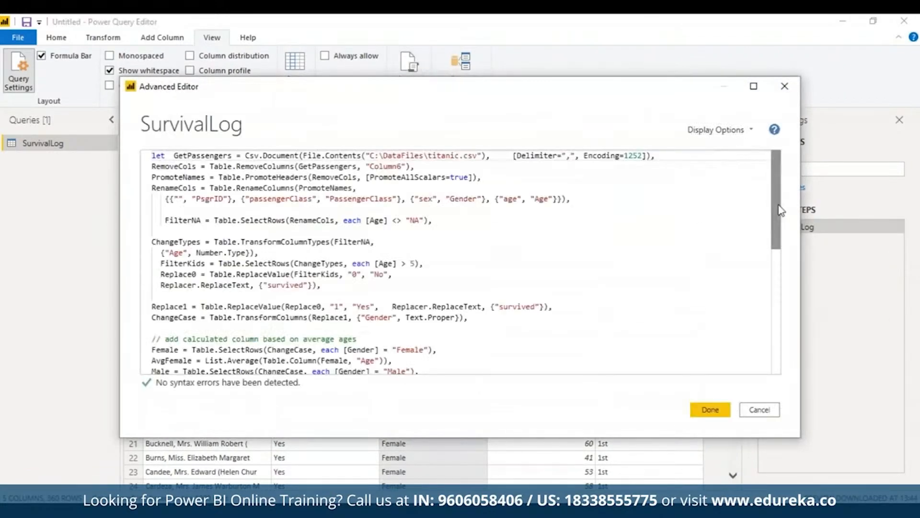
pyautogui.moveTo(776, 211); pyautogui.dragTo(780, 372)
pyautogui.click(169, 157)
pyautogui.write('AvgFemale')
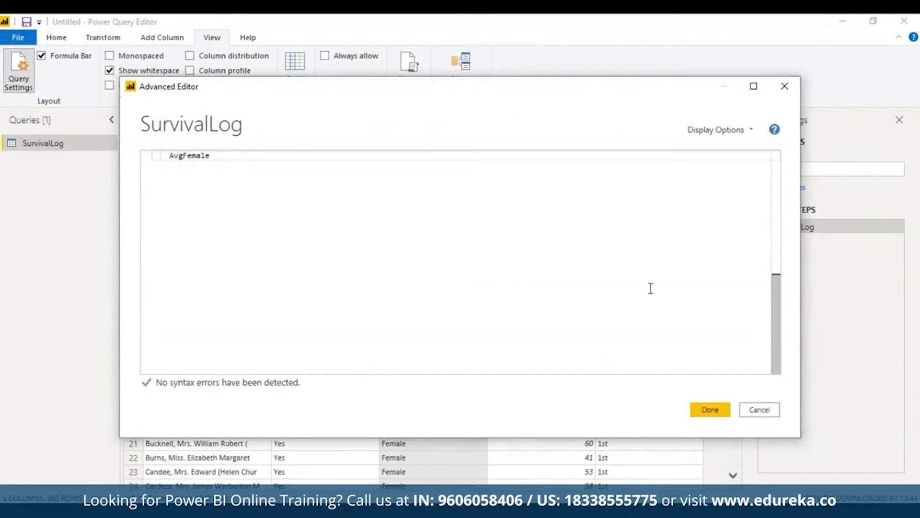
pyautogui.moveTo(772, 337); pyautogui.dragTo(762, 253)
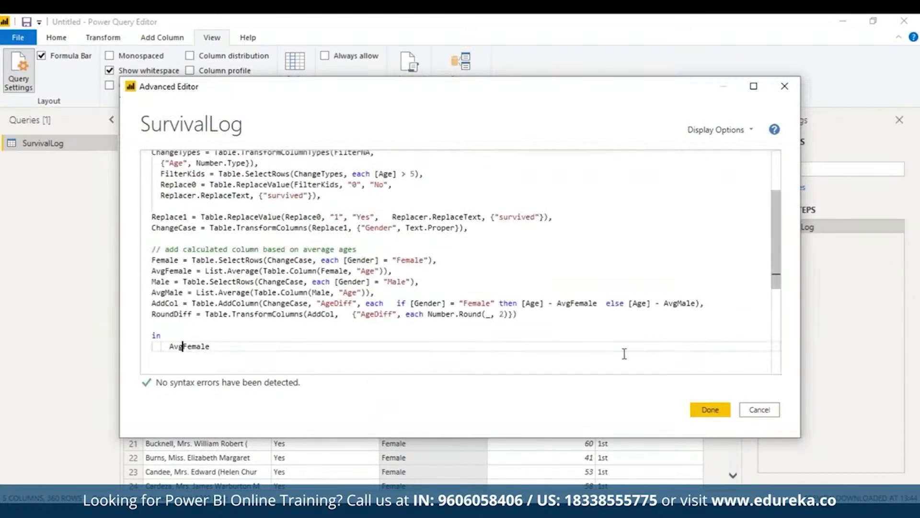
pyautogui.click(710, 409)
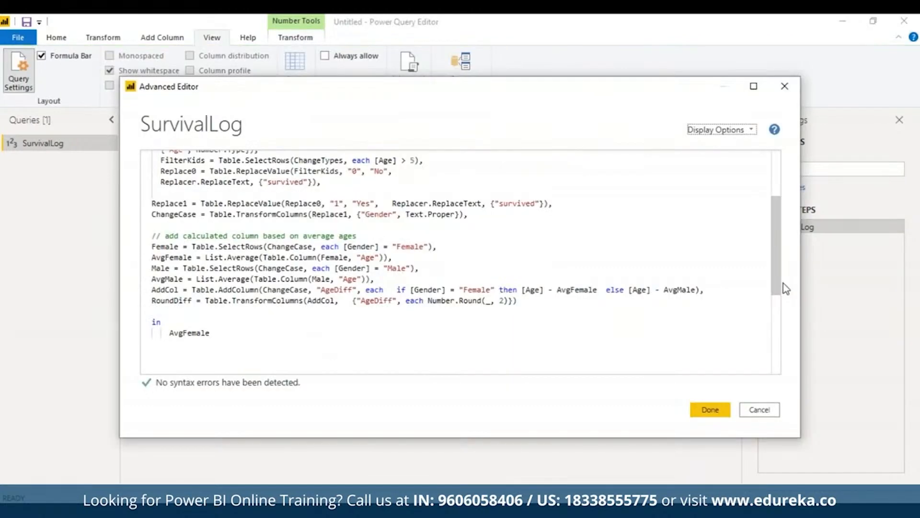
# - Review the Male, AvgMale and AddCol expressions, and change the in clause to return Male and commit the code
pyautogui.moveTo(152, 267); pyautogui.dragTo(377, 281)
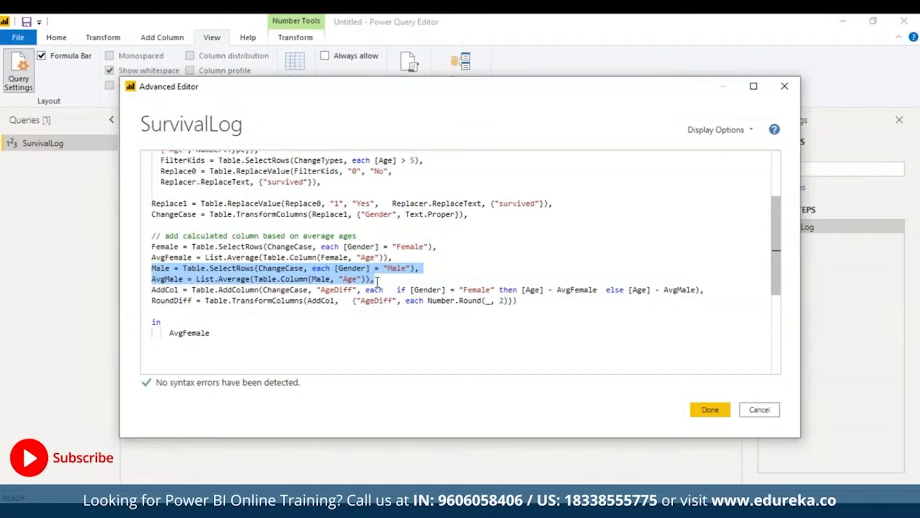
pyautogui.moveTo(152, 290); pyautogui.dragTo(714, 291)
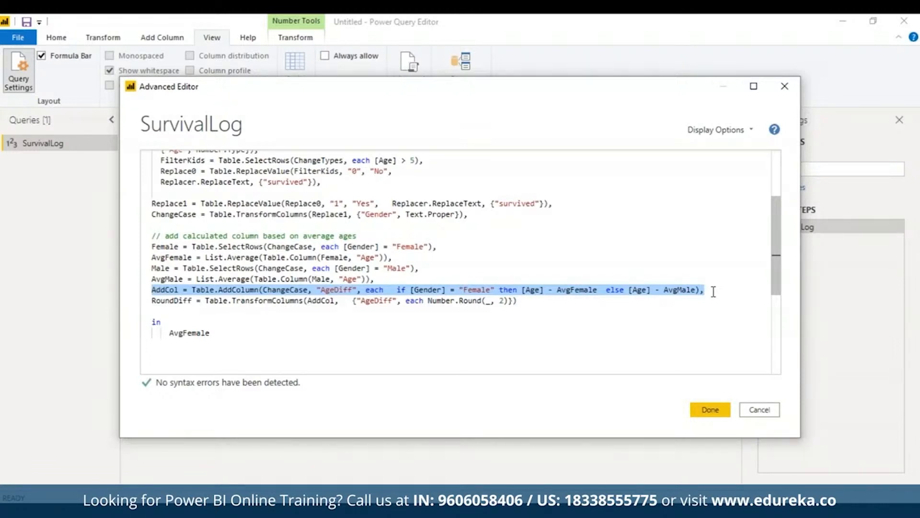
pyautogui.click(218, 329)
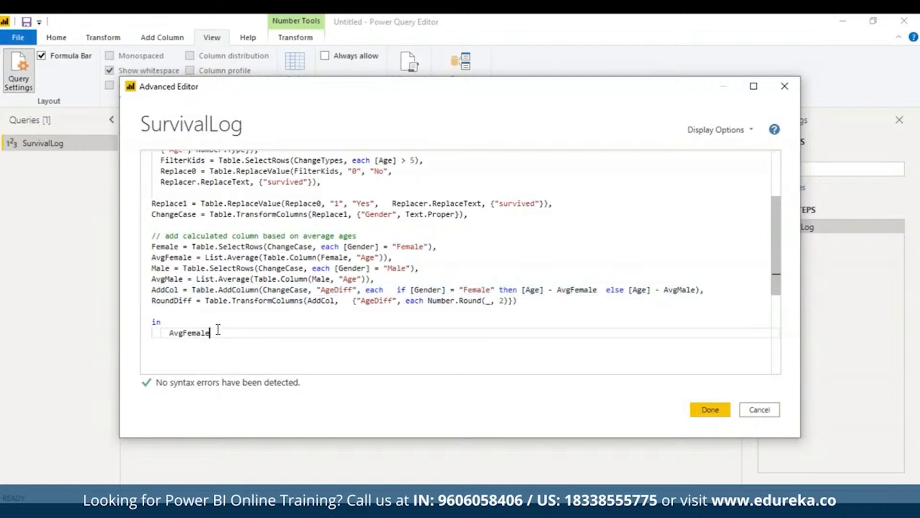
pyautogui.press('BackSpace')
pyautogui.press('BackSpace')
pyautogui.press('BackSpace')
pyautogui.press('BackSpace')
pyautogui.press('BackSpace')
pyautogui.press('BackSpace')
pyautogui.press('BackSpace')
pyautogui.press('BackSpace')
pyautogui.press('BackSpace')
pyautogui.write('Male')
pyautogui.press('Escape')
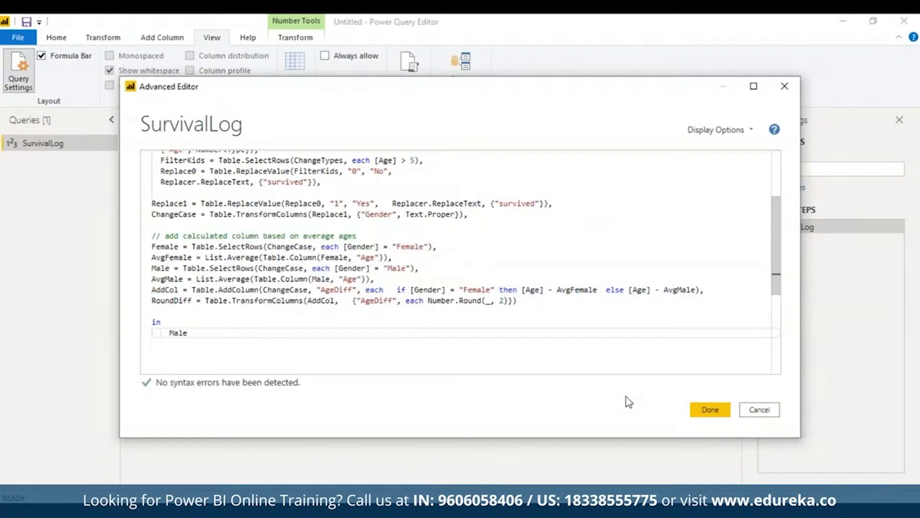
pyautogui.click(708, 409)
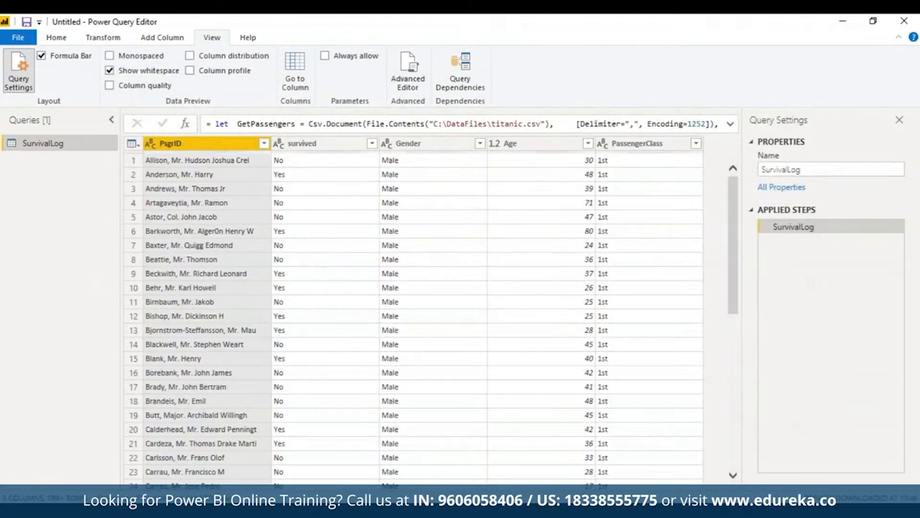
# - Change the in clause of the SurvivalLog code to return AvgMale and commit the code
pyautogui.click(409, 72)
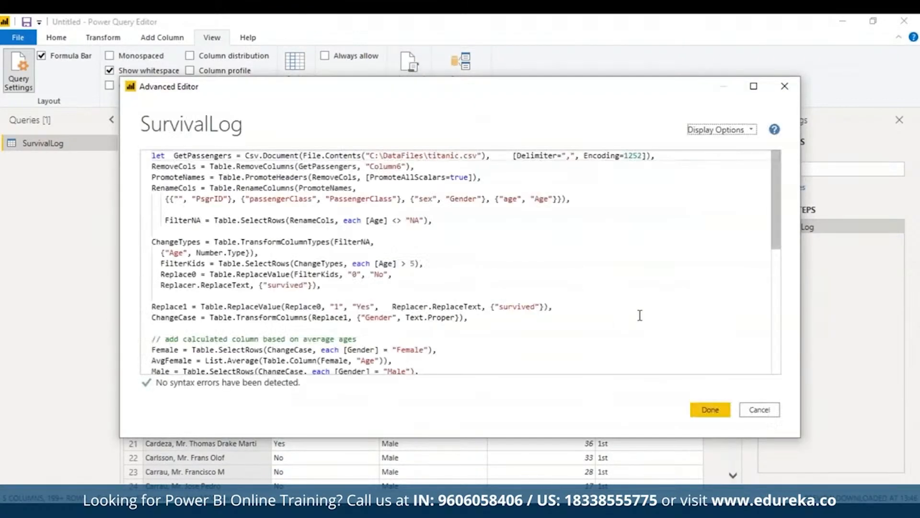
pyautogui.moveTo(776, 232); pyautogui.dragTo(776, 308)
pyautogui.click(169, 260)
pyautogui.write('AvgMale')
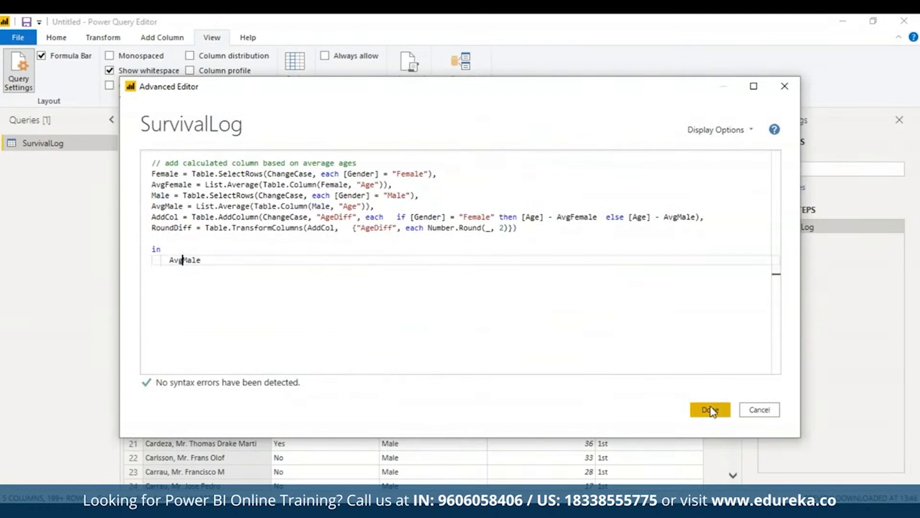
pyautogui.click(249, 252)
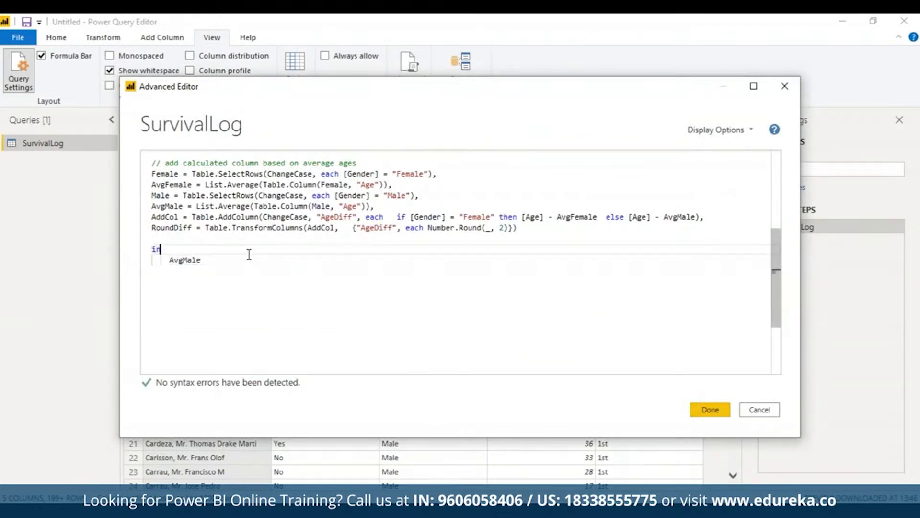
pyautogui.click(183, 262)
pyautogui.click(212, 261)
pyautogui.press('BackSpace')
pyautogui.press('BackSpace')
pyautogui.press('BackSpace')
pyautogui.write('M')
pyautogui.press('Tab')
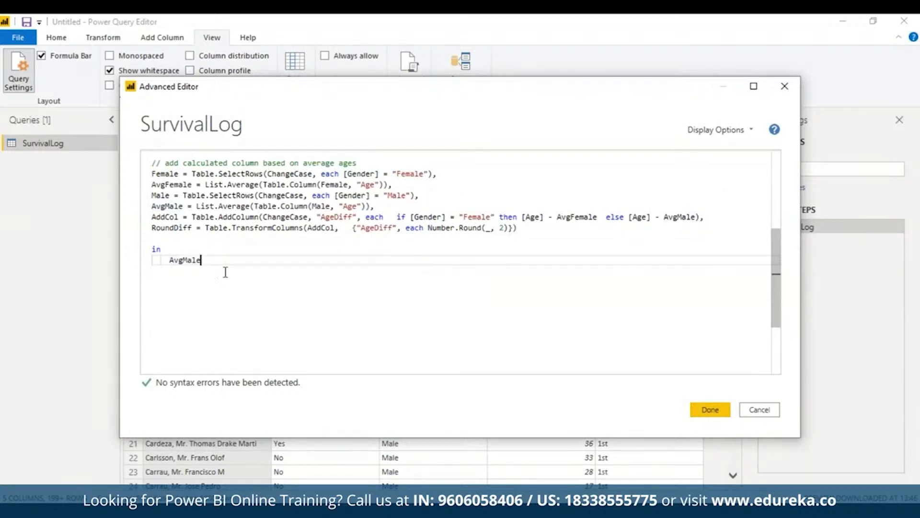
pyautogui.click(706, 403)
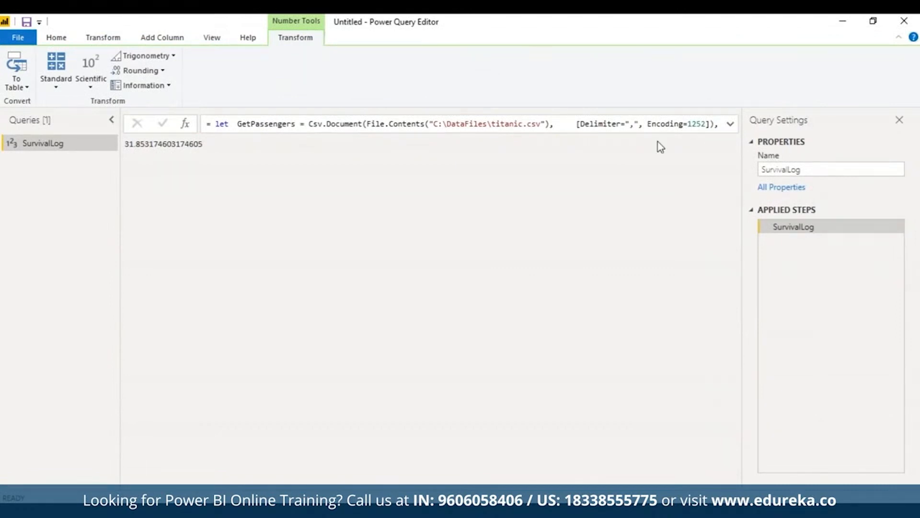
# - Change the in clause to return AddCol, commit the code, and bring the AgeDiff column into view
pyautogui.click(212, 37)
pyautogui.click(408, 81)
pyautogui.click(708, 410)
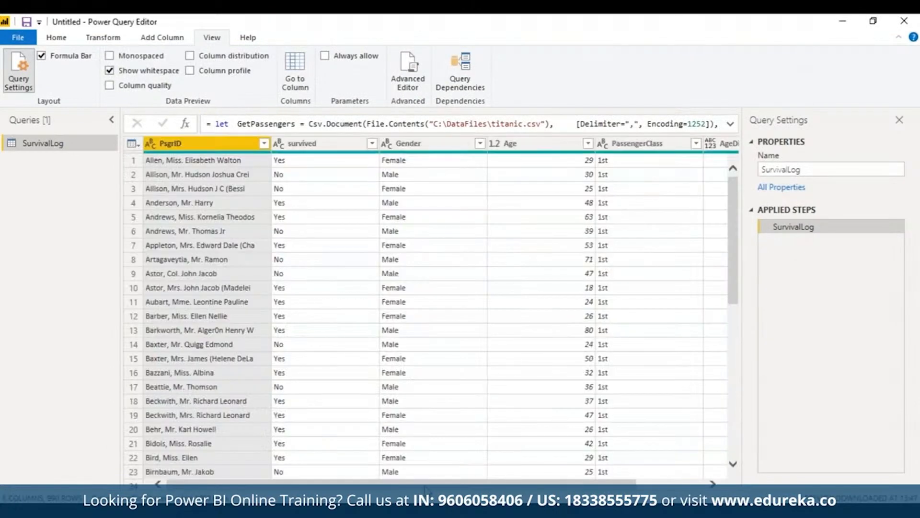
pyautogui.moveTo(426, 485); pyautogui.dragTo(725, 454)
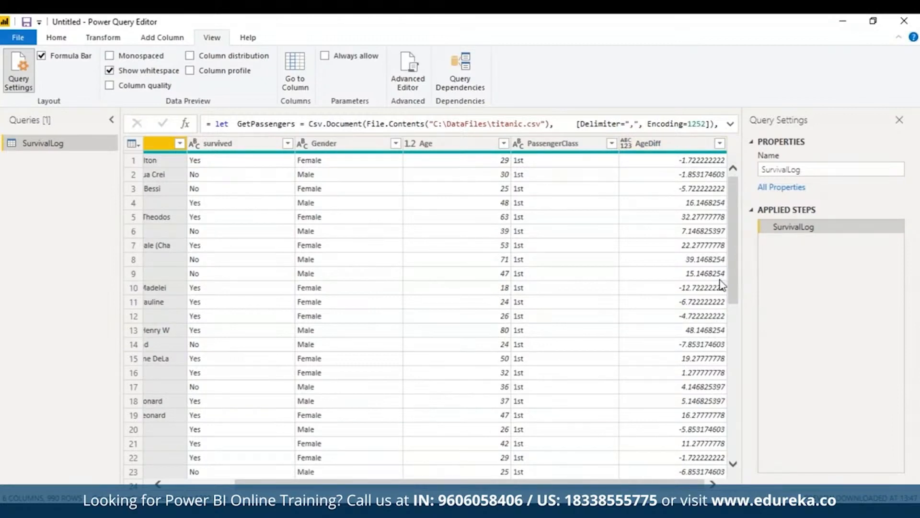
# - Change the in clause to return RoundDiff, review the whole script in the maximized editor, and commit the code
pyautogui.click(412, 70)
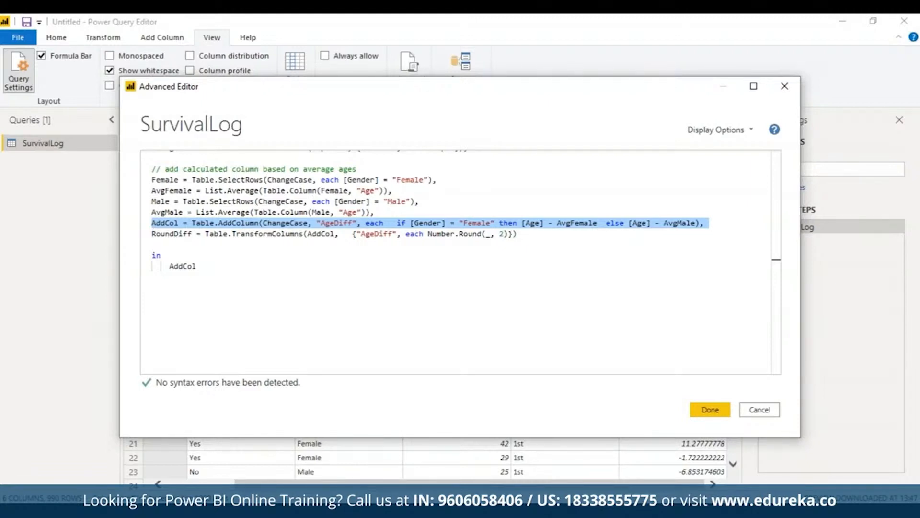
pyautogui.tripleClick(376, 234)
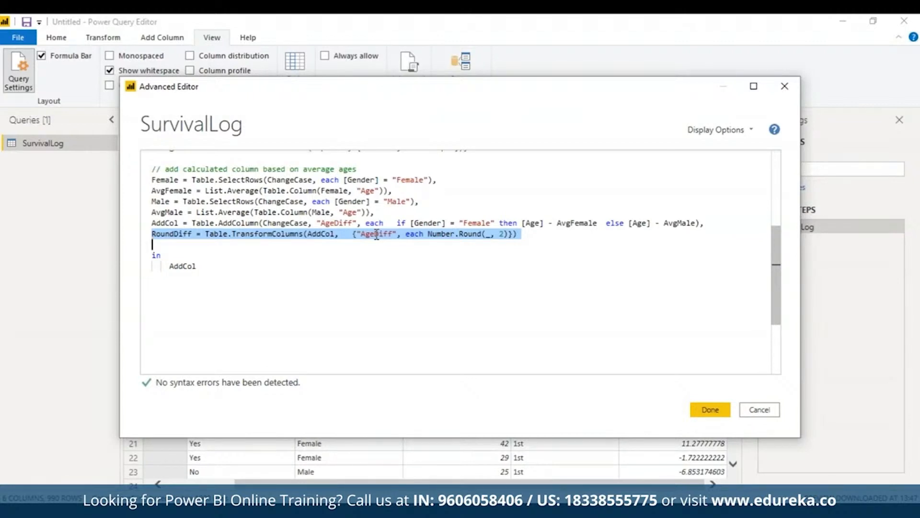
pyautogui.doubleClick(184, 266)
pyautogui.write('Round')
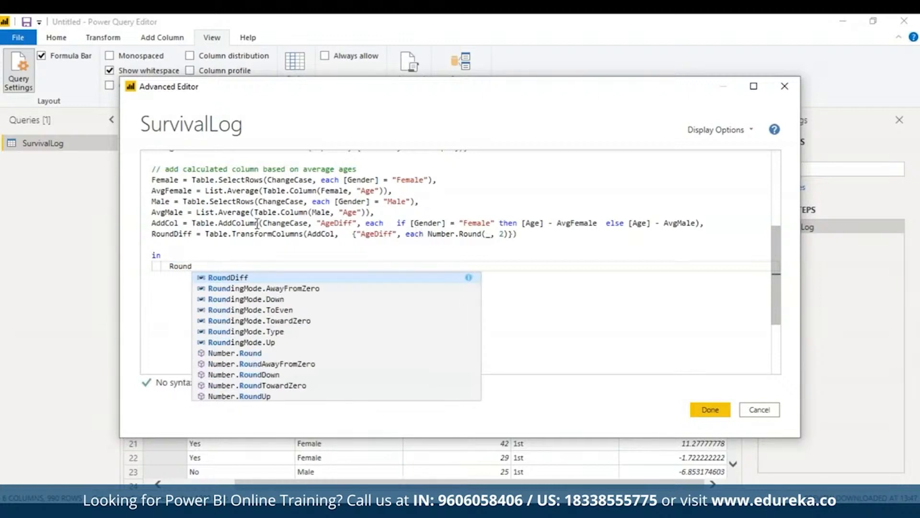
pyautogui.click(248, 278)
pyautogui.moveTo(776, 291); pyautogui.dragTo(774, 243)
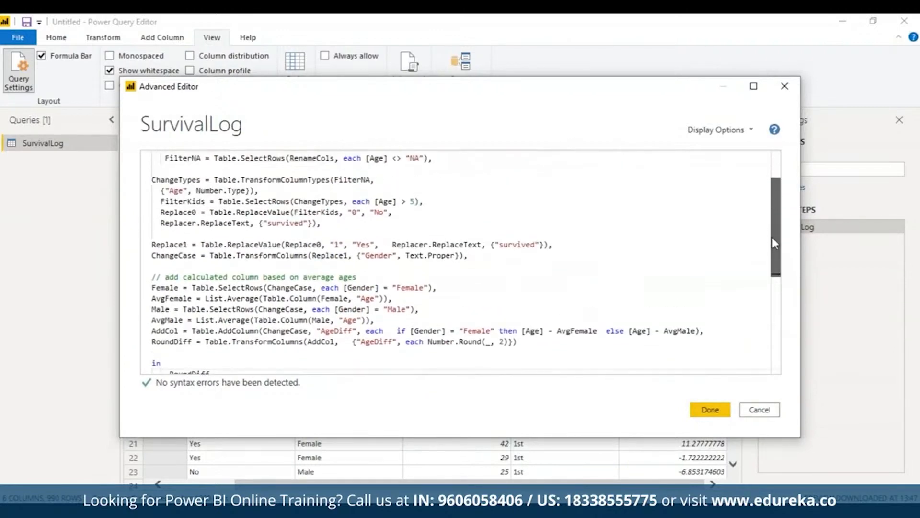
pyautogui.click(754, 86)
pyautogui.moveTo(900, 274); pyautogui.dragTo(885, 196)
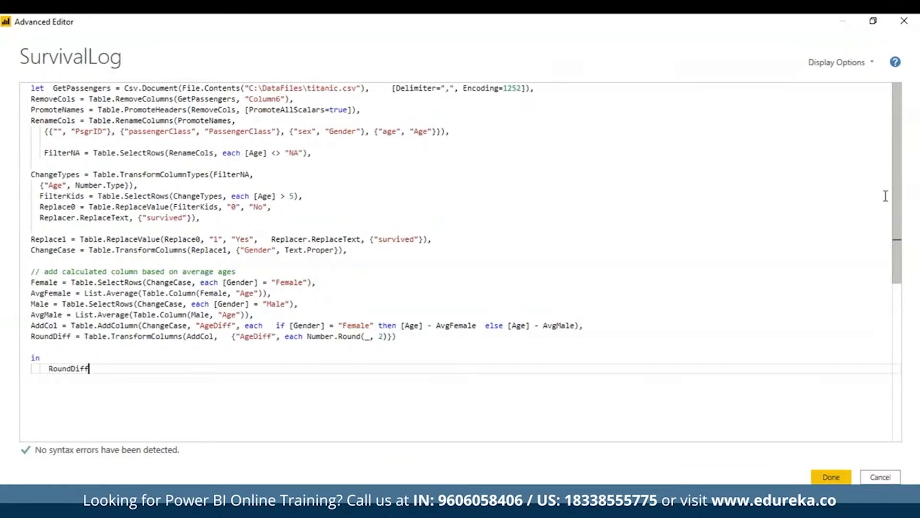
pyautogui.click(825, 477)
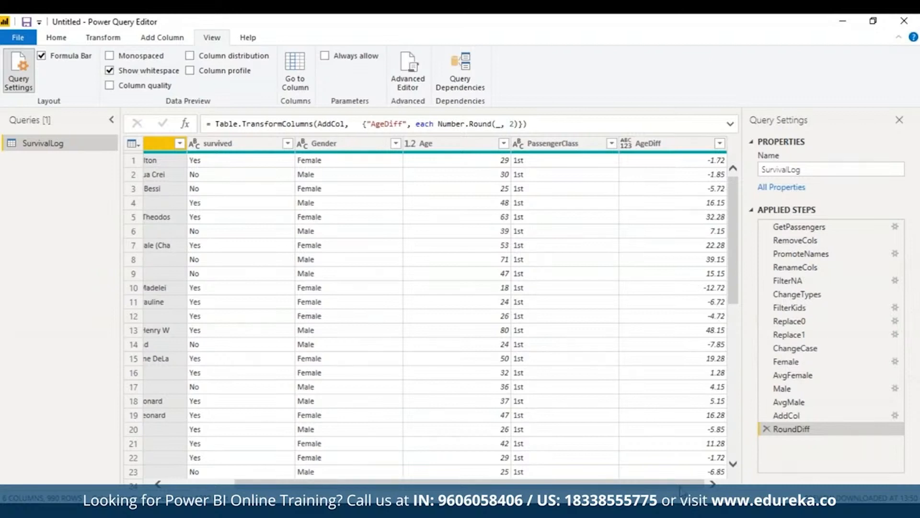
# - Inspect the result of the AvgMale applied step and return to the RoundDiff step
pyautogui.moveTo(635, 483)
pyautogui.mouseDown()
pyautogui.moveTo(567, 487)
pyautogui.moveTo(636, 488)
pyautogui.mouseUp()
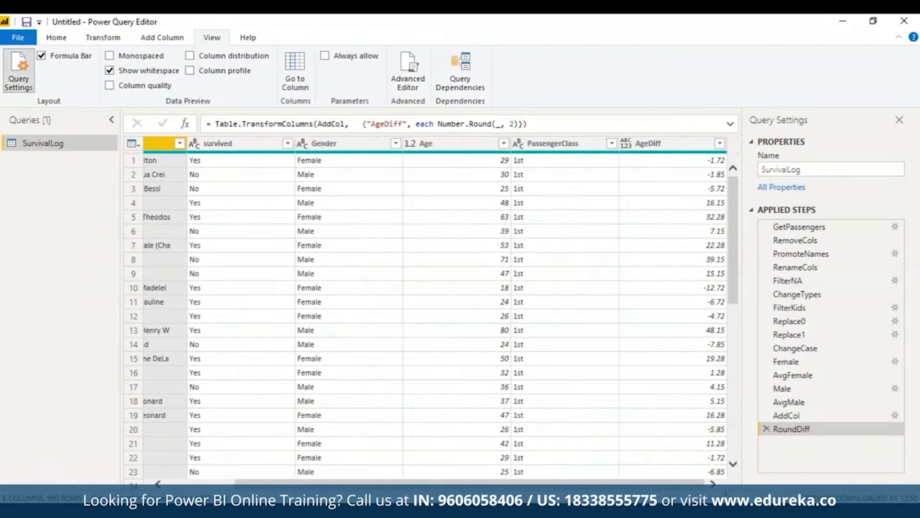
pyautogui.click(809, 401)
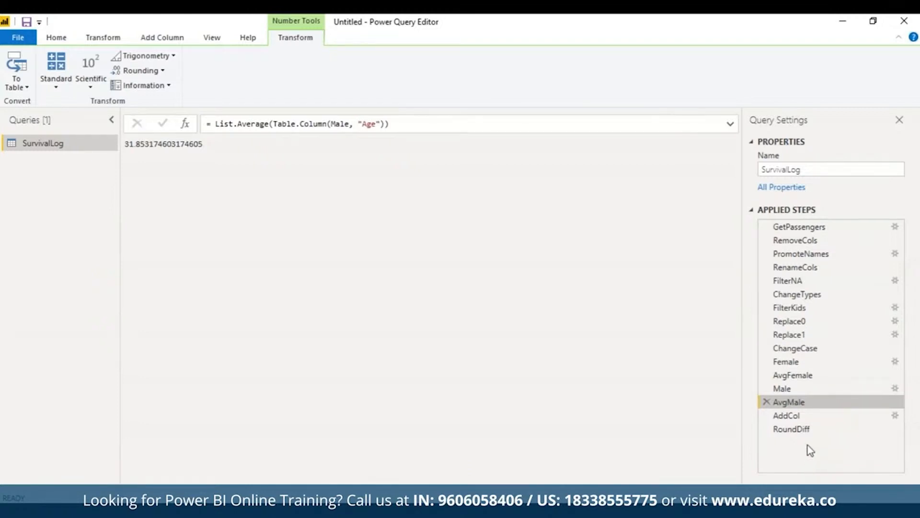
pyautogui.click(797, 429)
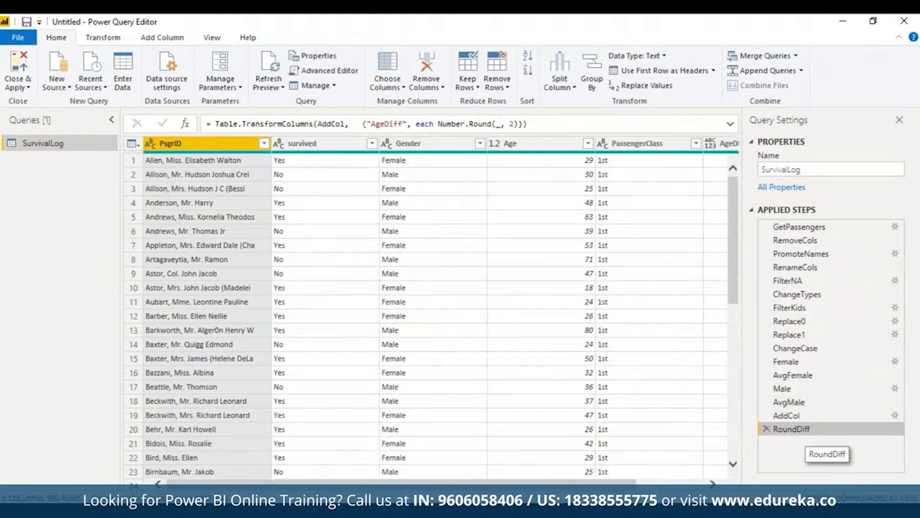